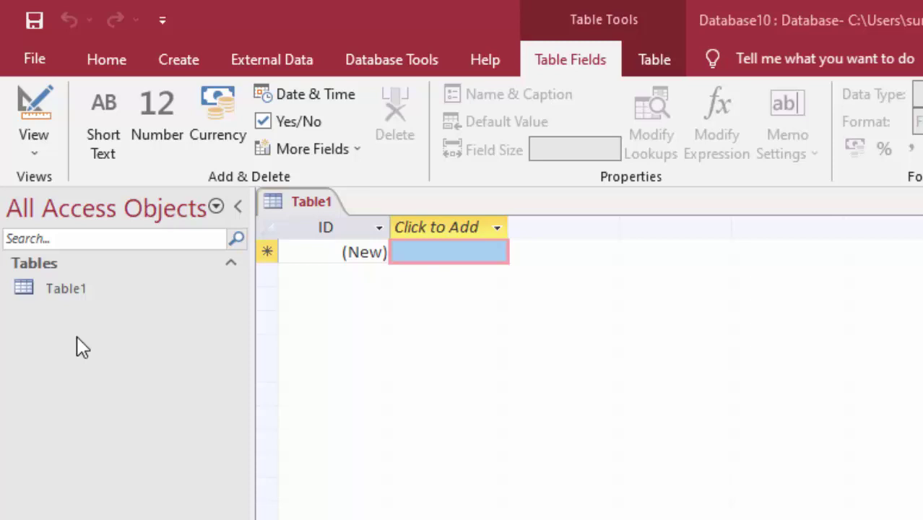
# Switch Table1 to Design View, saving it under the name Table1.
pyautogui.click(22, 158)
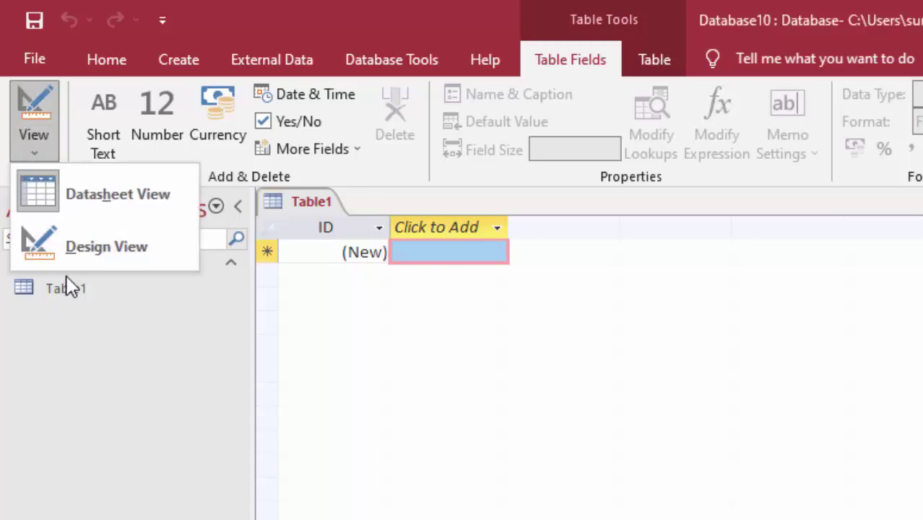
pyautogui.click(73, 247)
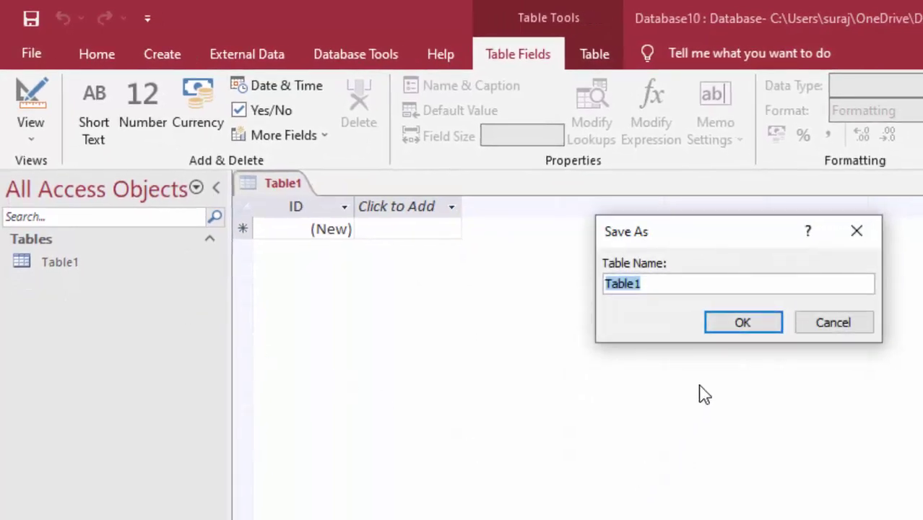
pyautogui.click(725, 326)
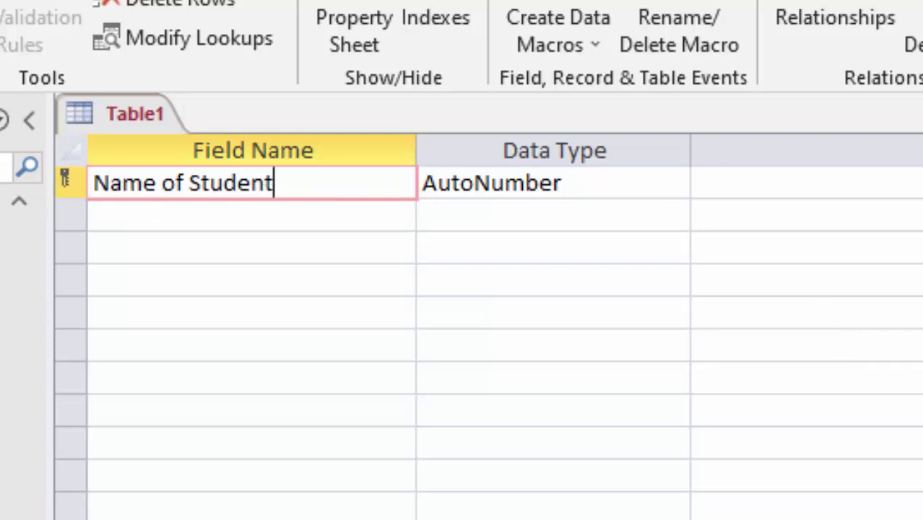
# Move Name of Student to row 2 and make row 1 a Roll Number AutoNumber field.
pyautogui.rightClick(73, 182)
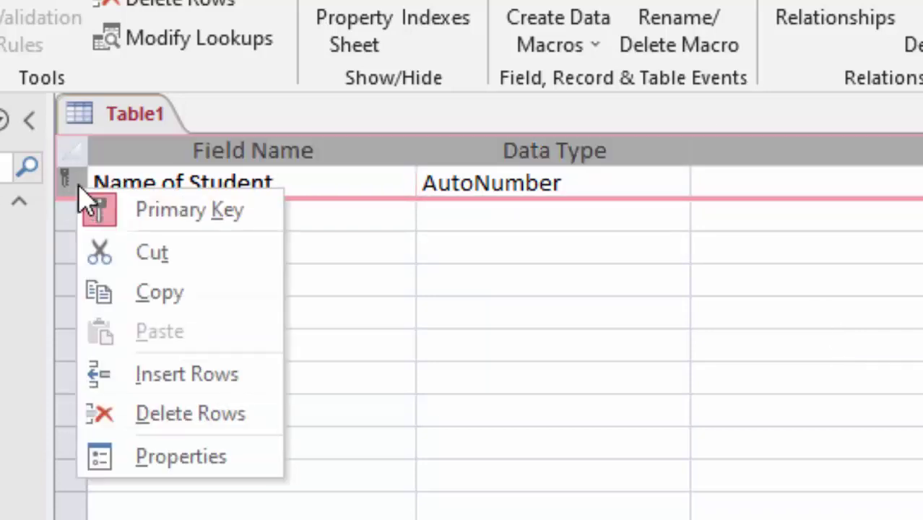
pyautogui.click(243, 246)
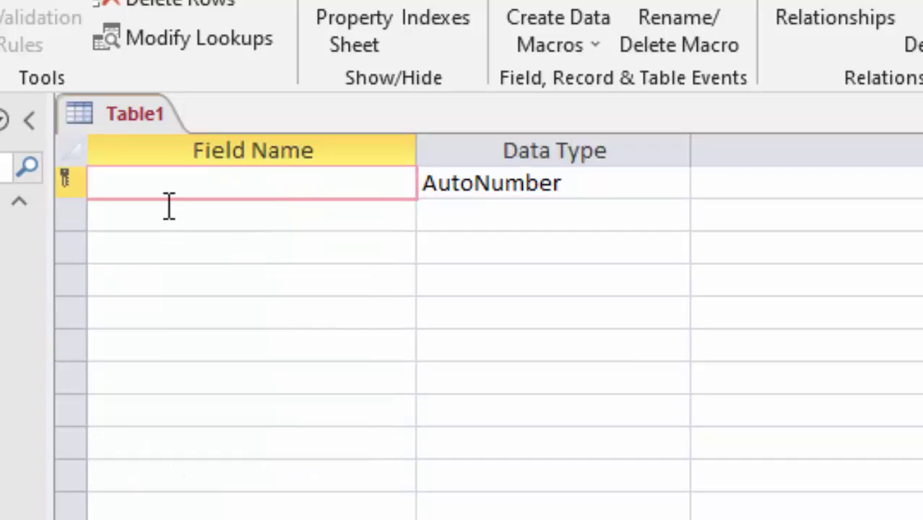
pyautogui.click(168, 207)
pyautogui.write('Name of Student')
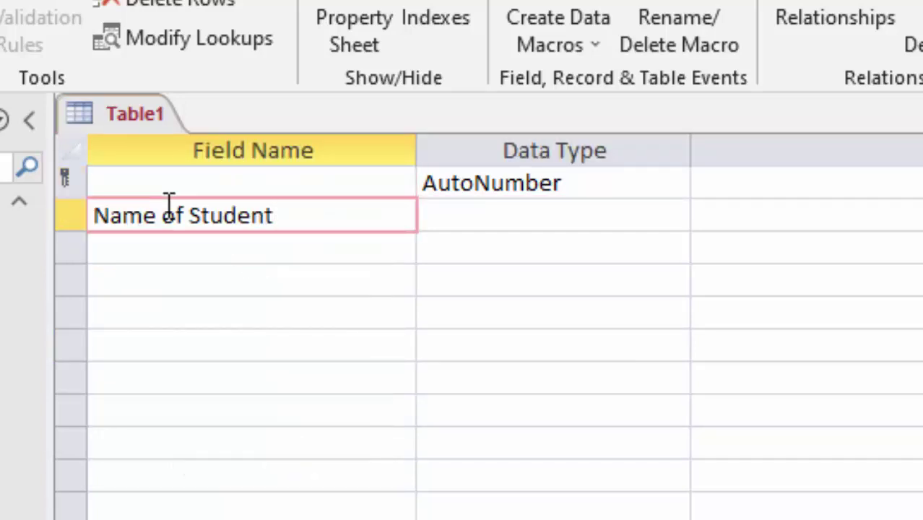
pyautogui.click(160, 179)
pyautogui.write('Roll Number')
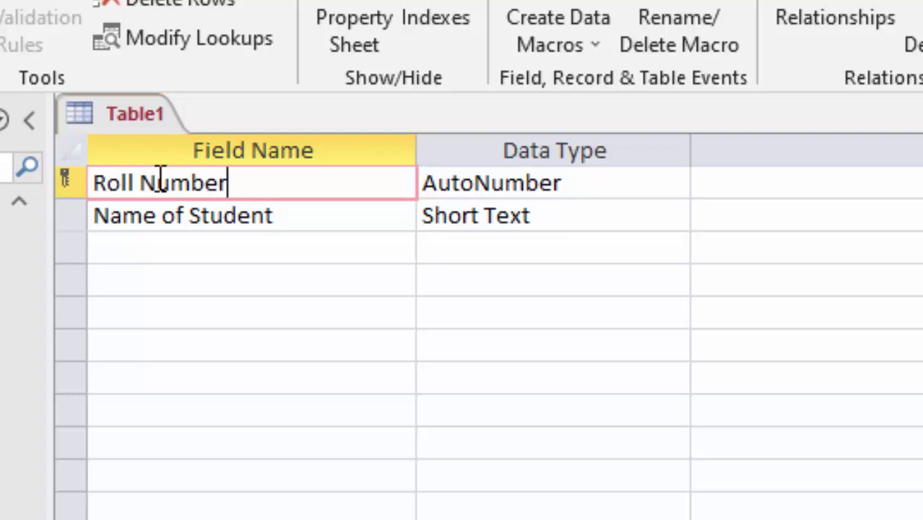
pyautogui.press('Tab')
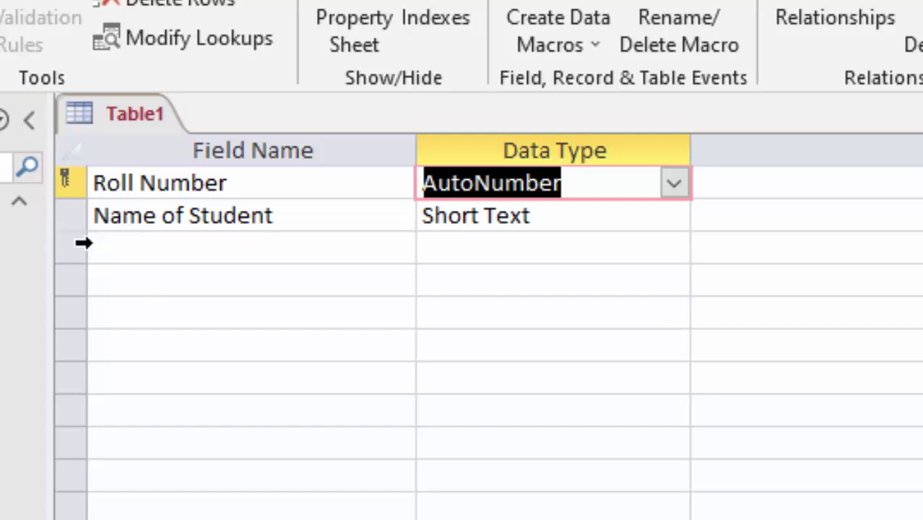
pyautogui.click(73, 217)
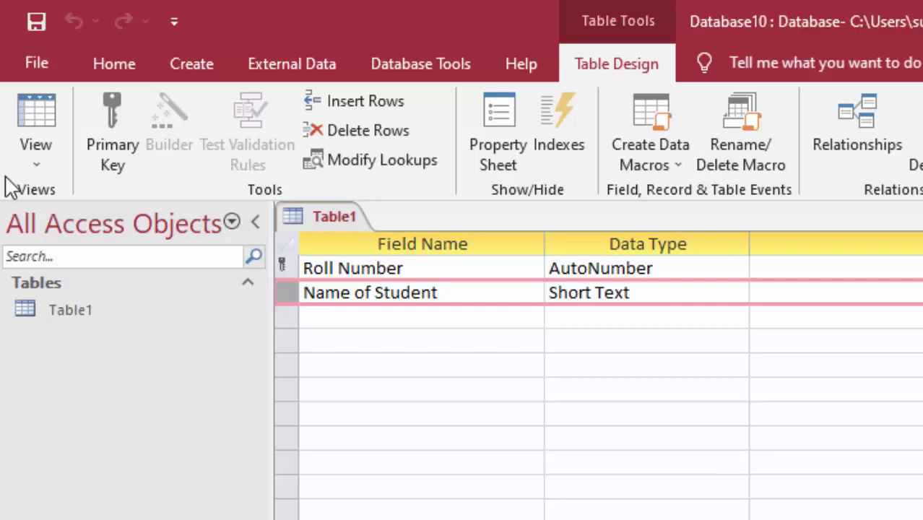
# Show Table1 as a datasheet and widen the Roll Number and Name of Student columns.
pyautogui.click(19, 126)
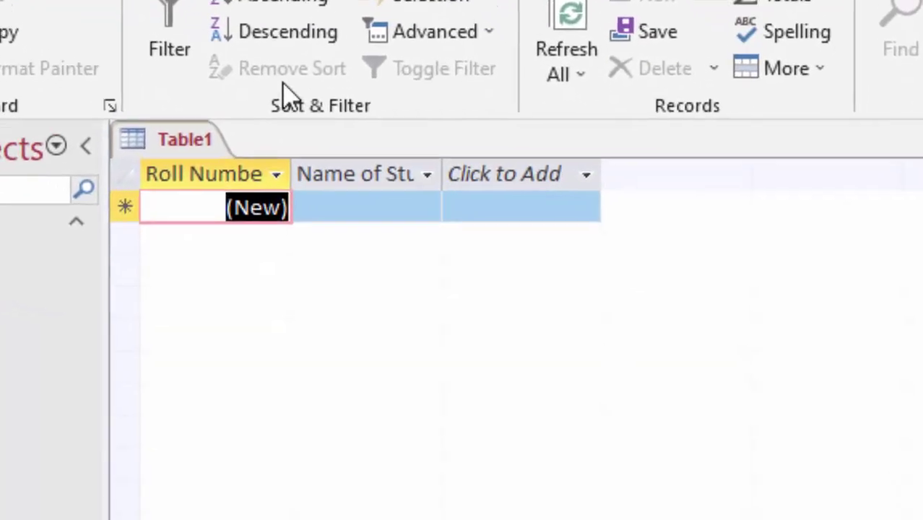
pyautogui.moveTo(261, 145); pyautogui.dragTo(324, 227)
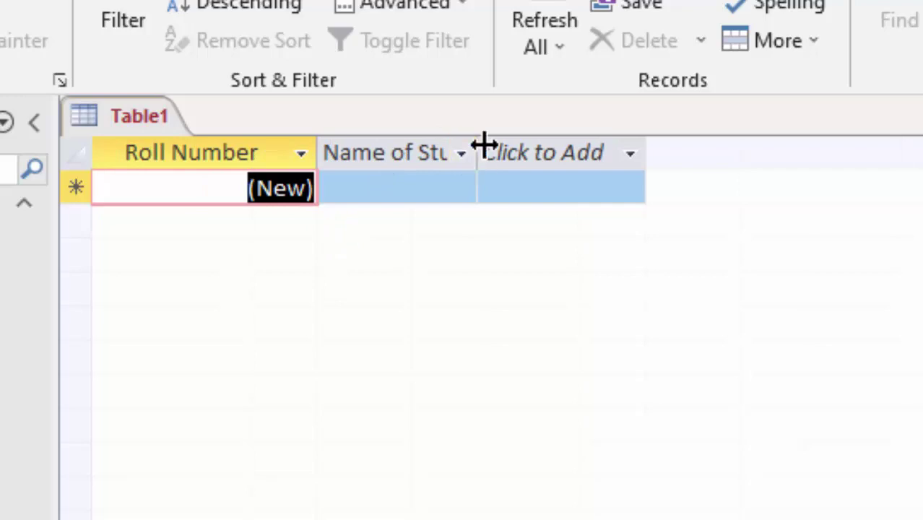
pyautogui.moveTo(477, 145); pyautogui.dragTo(550, 235)
# Enter two student names as records 1 and 2.
pyautogui.click(466, 192)
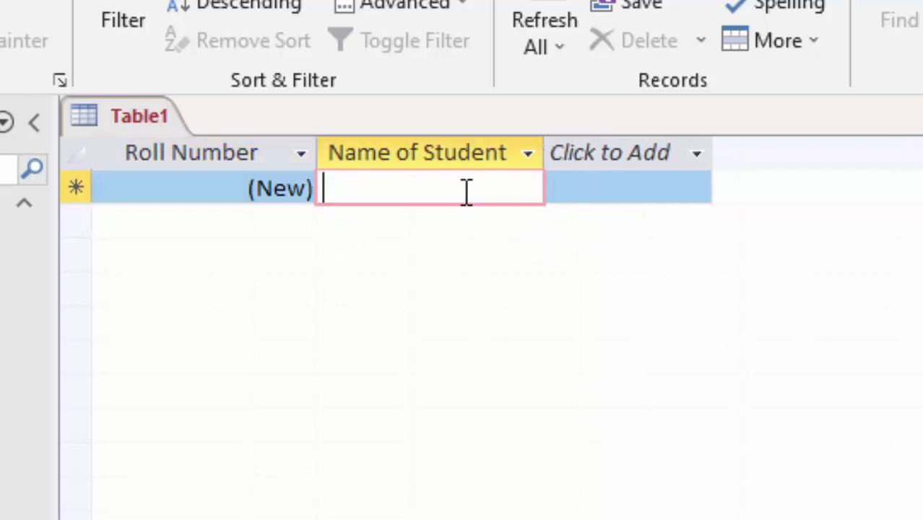
pyautogui.write('Suyas')
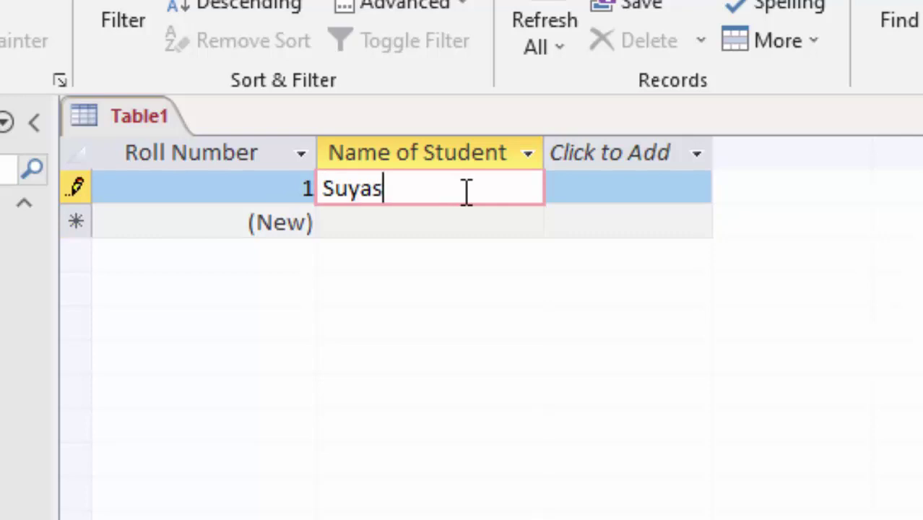
pyautogui.write('h Sh')
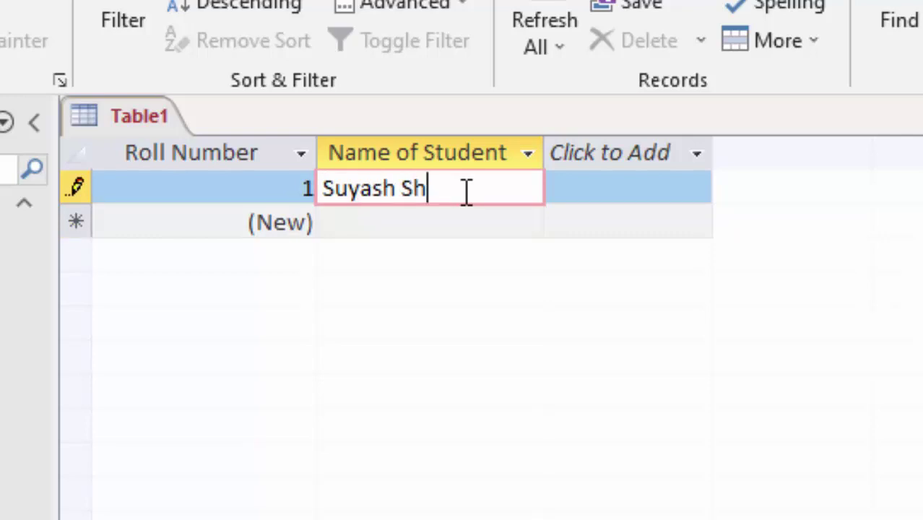
pyautogui.write('ukla')
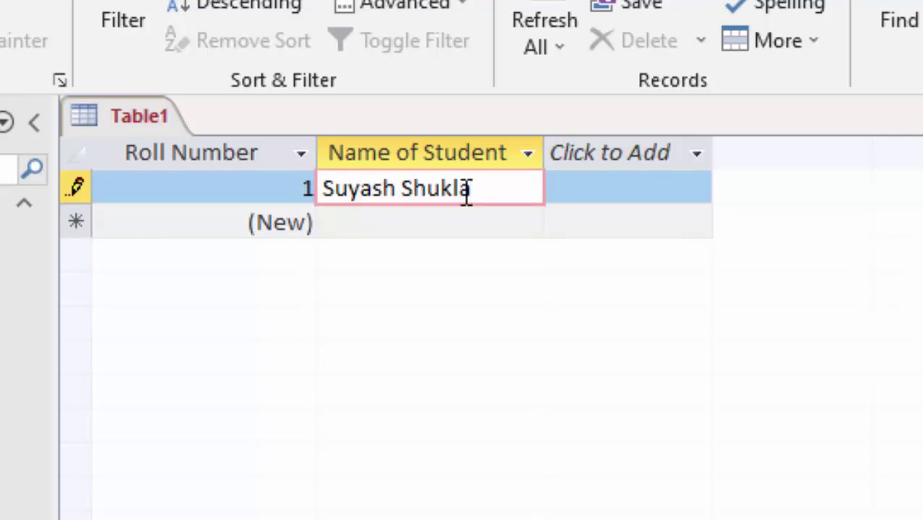
pyautogui.press('Tab')
pyautogui.press('Tab')
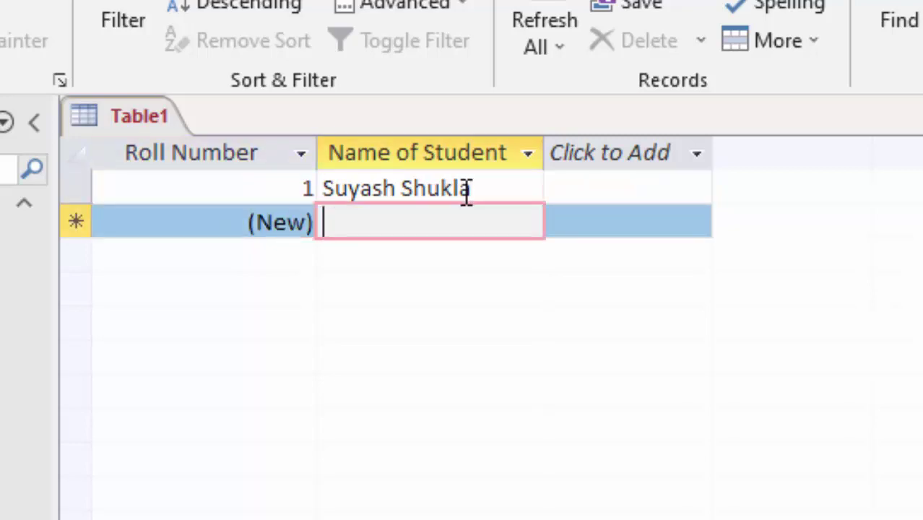
pyautogui.write('S')
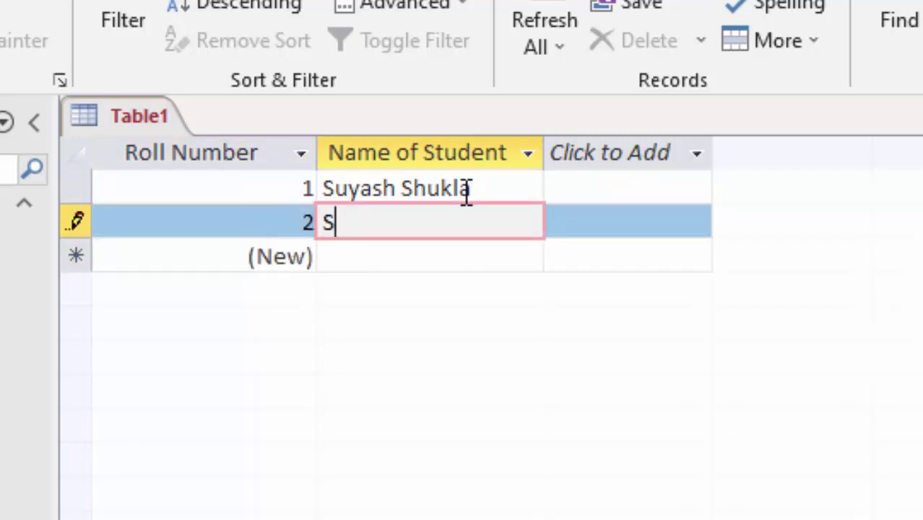
pyautogui.write('achin ')
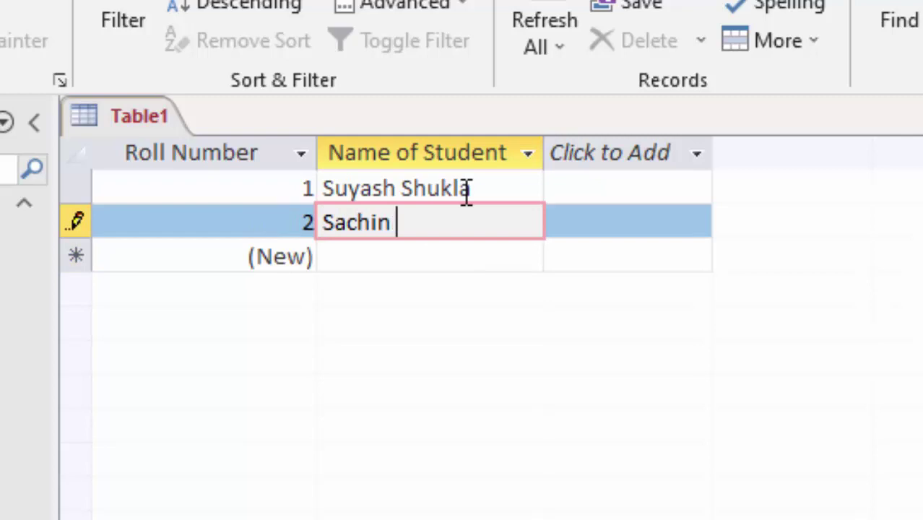
pyautogui.write('Verm')
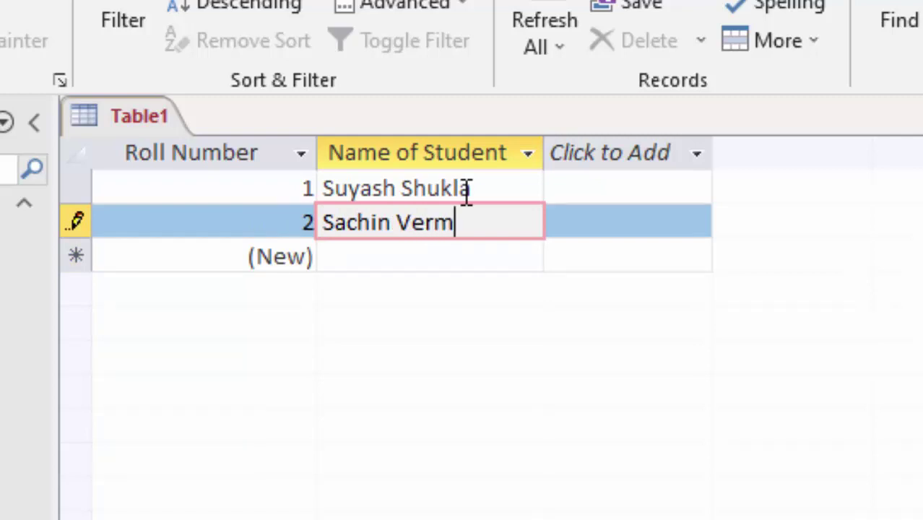
pyautogui.write('a')
pyautogui.press('Tab')
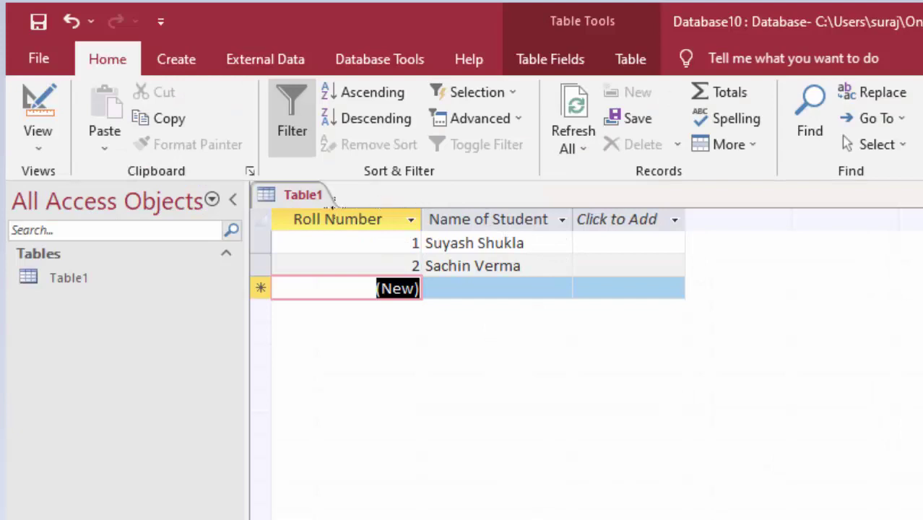
pyautogui.moveTo(344, 209); pyautogui.dragTo(355, 150)
pyautogui.moveTo(355, 151)
pyautogui.mouseDown()
pyautogui.moveTo(385, 115)
pyautogui.moveTo(363, 129)
pyautogui.moveTo(437, 212)
pyautogui.mouseUp()
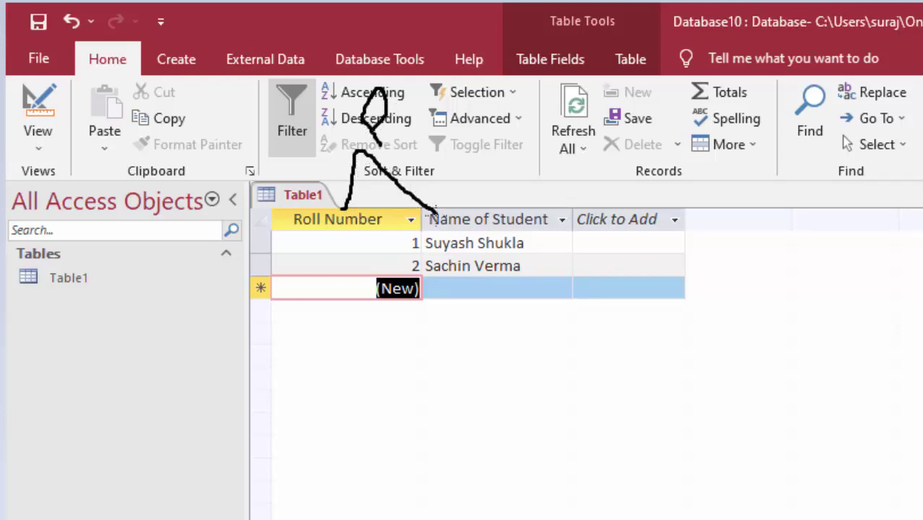
pyautogui.moveTo(396, 141)
pyautogui.mouseDown()
pyautogui.moveTo(413, 107)
pyautogui.moveTo(392, 98)
pyautogui.moveTo(455, 101)
pyautogui.moveTo(447, 105)
pyautogui.moveTo(462, 88)
pyautogui.moveTo(477, 98)
pyautogui.moveTo(485, 75)
pyautogui.moveTo(499, 72)
pyautogui.moveTo(505, 95)
pyautogui.mouseUp()
pyautogui.moveTo(542, 197); pyautogui.dragTo(601, 141)
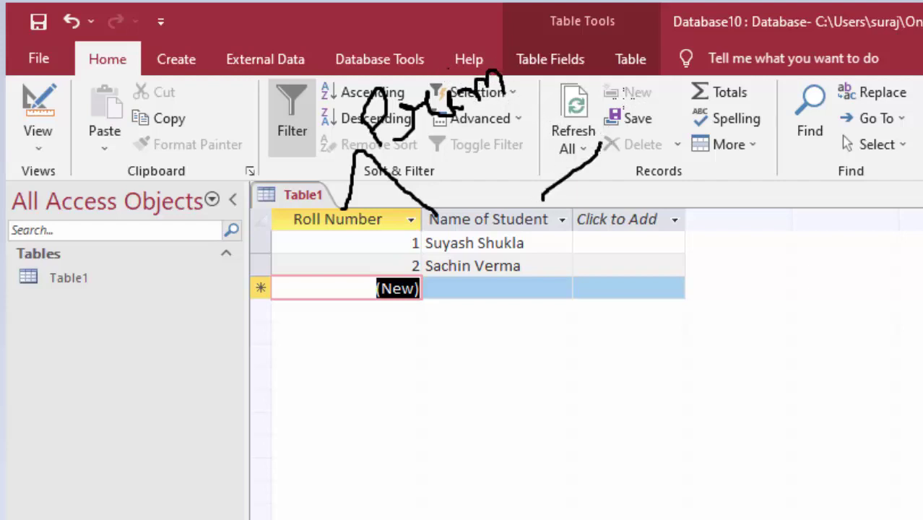
pyautogui.moveTo(626, 96)
pyautogui.mouseDown()
pyautogui.moveTo(635, 145)
pyautogui.moveTo(649, 115)
pyautogui.mouseUp()
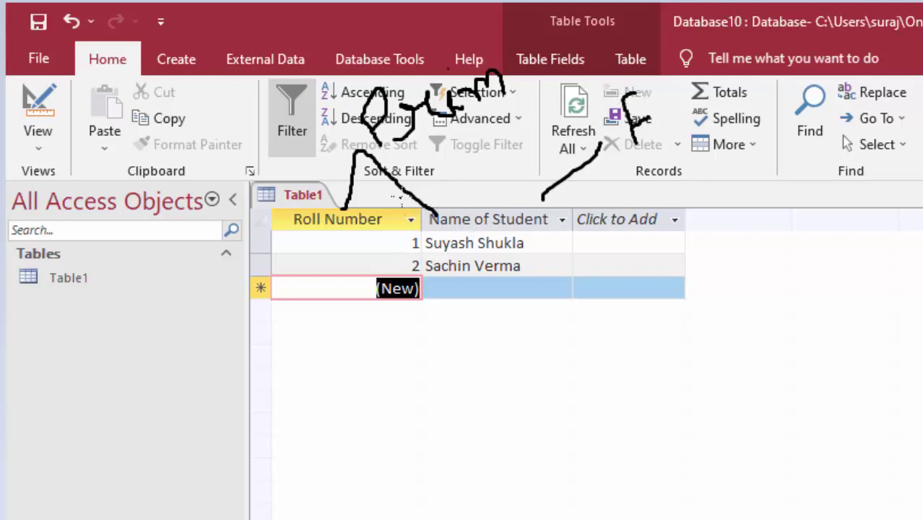
pyautogui.moveTo(416, 193); pyautogui.dragTo(540, 175)
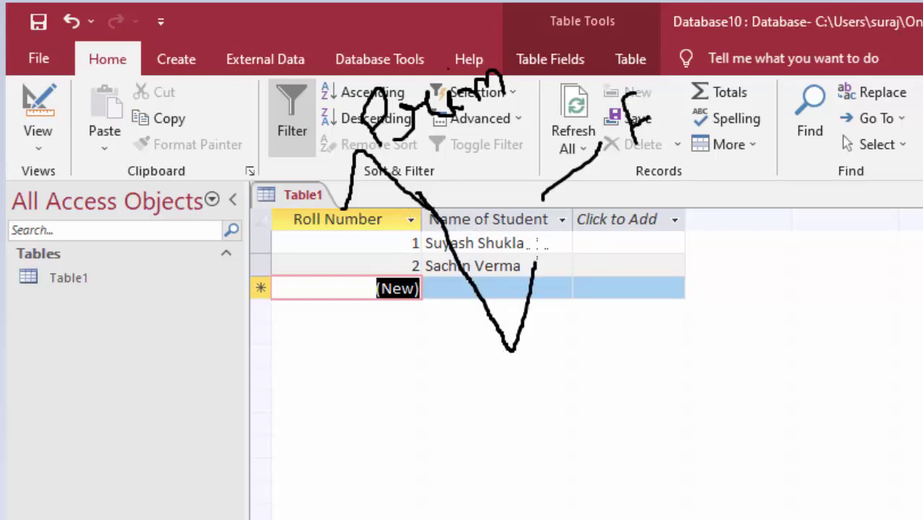
pyautogui.moveTo(559, 361)
pyautogui.mouseDown()
pyautogui.moveTo(559, 388)
pyautogui.moveTo(578, 387)
pyautogui.mouseUp()
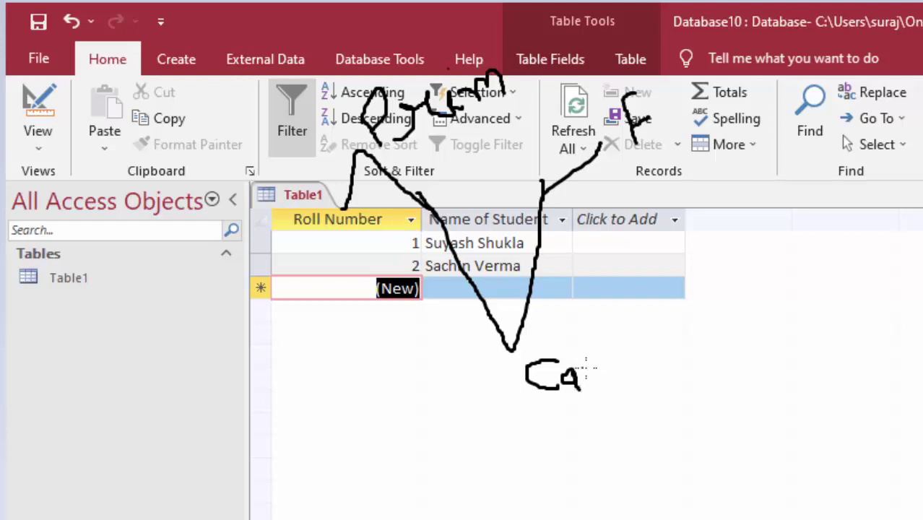
pyautogui.moveTo(582, 370)
pyautogui.mouseDown()
pyautogui.moveTo(596, 365)
pyautogui.moveTo(611, 389)
pyautogui.mouseUp()
pyautogui.moveTo(628, 317)
pyautogui.mouseDown()
pyautogui.moveTo(642, 365)
pyautogui.moveTo(630, 370)
pyautogui.mouseUp()
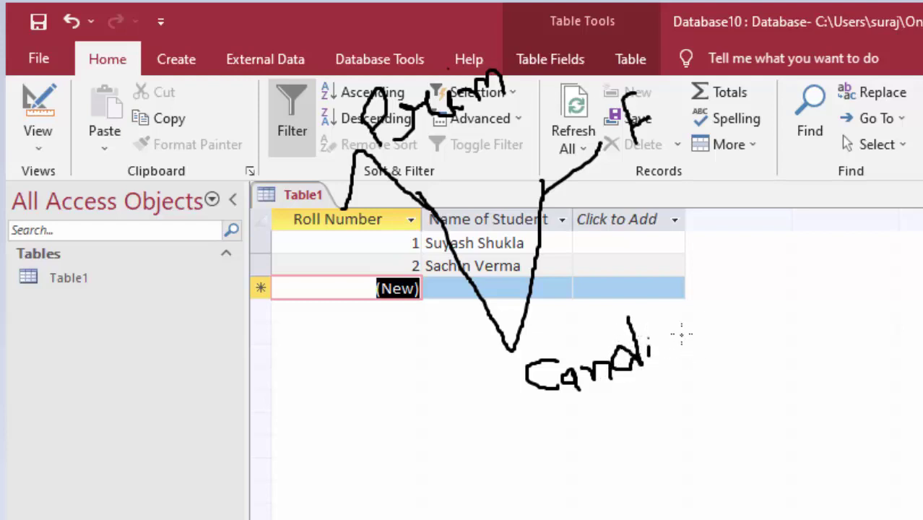
pyautogui.moveTo(681, 333)
pyautogui.mouseDown()
pyautogui.moveTo(692, 271)
pyautogui.moveTo(715, 327)
pyautogui.moveTo(718, 292)
pyautogui.moveTo(720, 325)
pyautogui.mouseUp()
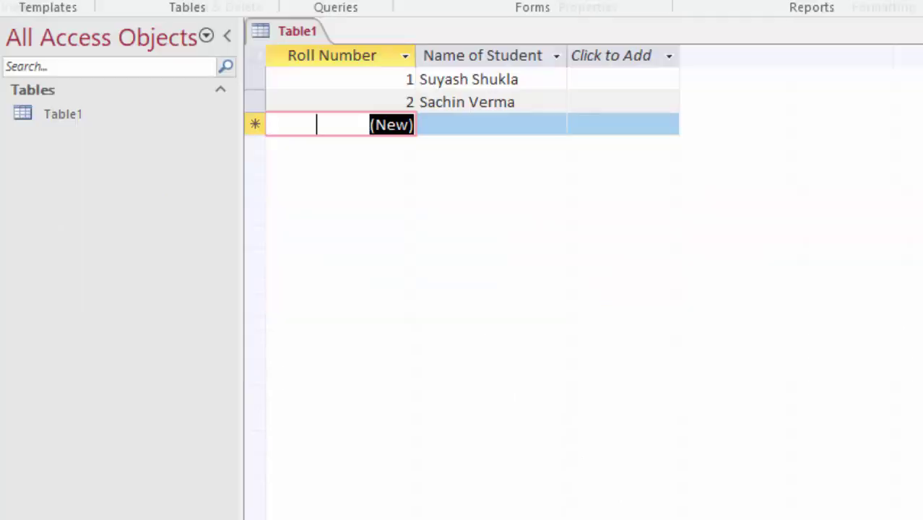
# Save the new table under the name ProductT.
pyautogui.hotkey('ctrl', 's')
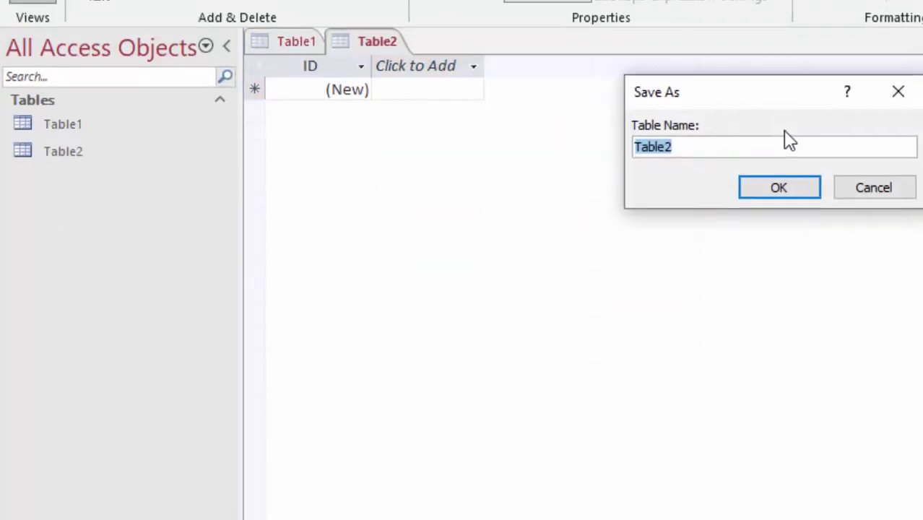
pyautogui.press('BackSpace')
pyautogui.write('Pr')
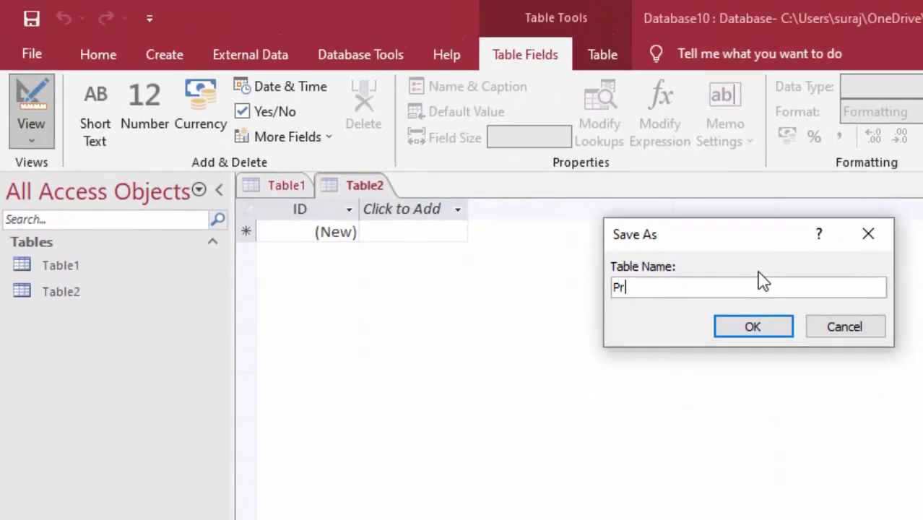
pyautogui.write('oduc')
pyautogui.write('tT')
pyautogui.press('Return')
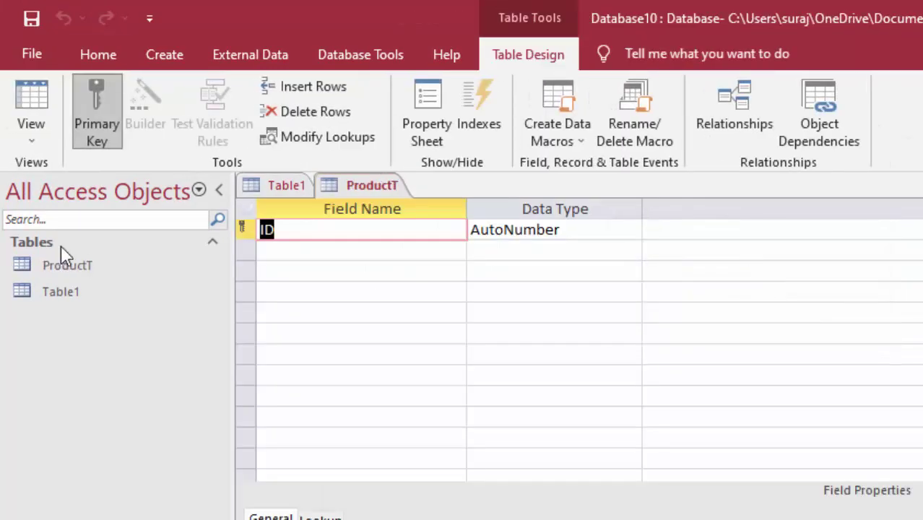
# Set the ID field's data type to Short Text.
pyautogui.click(317, 250)
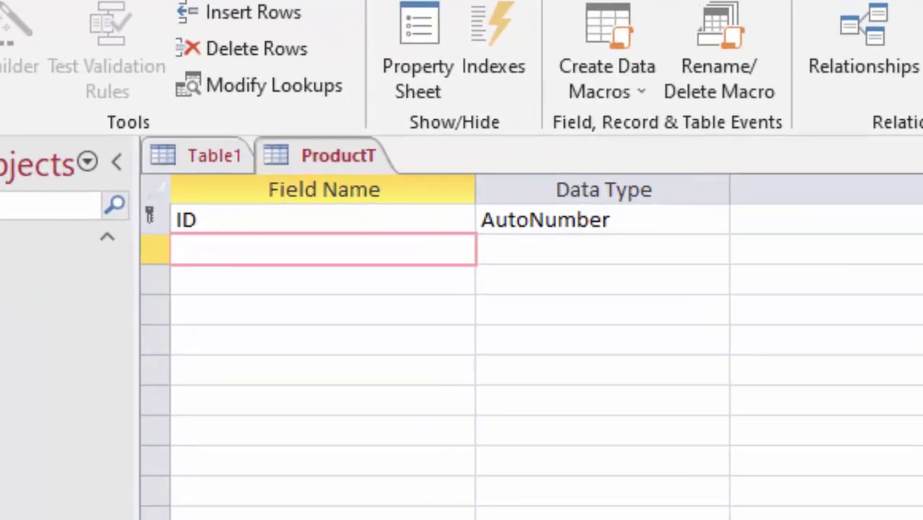
pyautogui.click(764, 205)
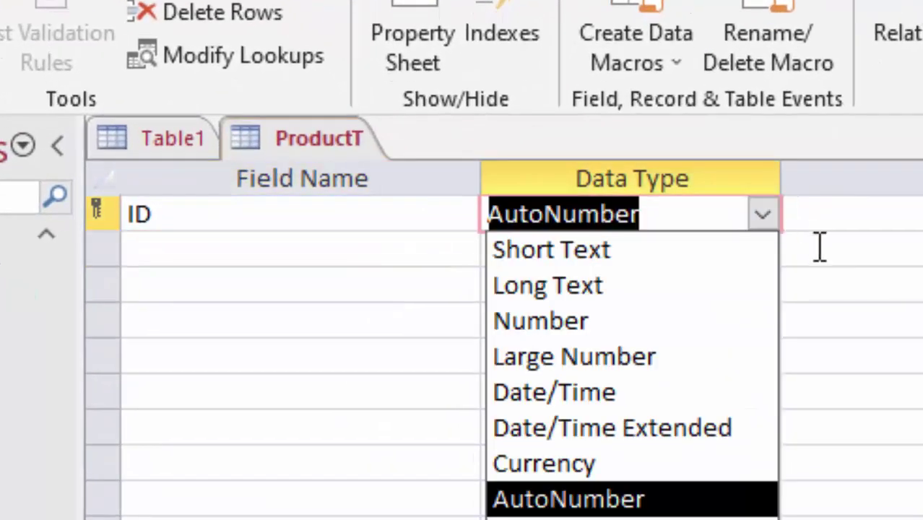
pyautogui.click(714, 285)
pyautogui.click(650, 509)
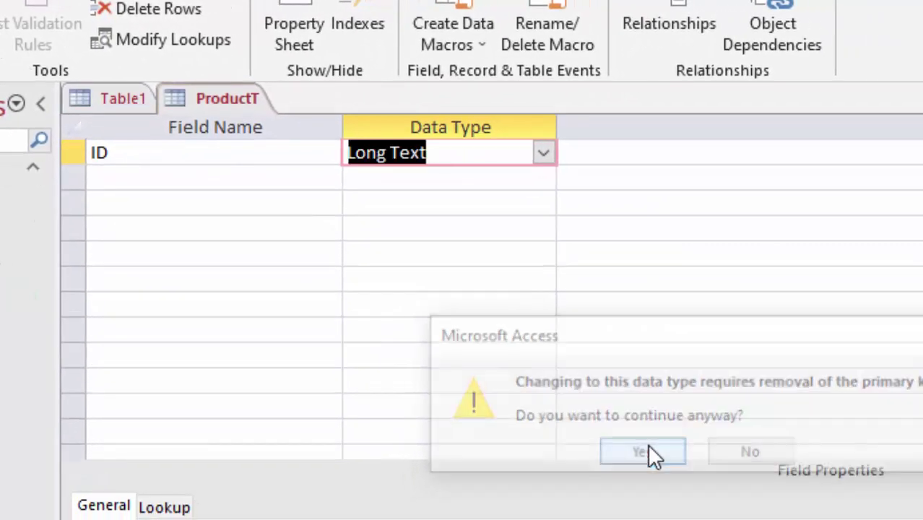
pyautogui.click(543, 152)
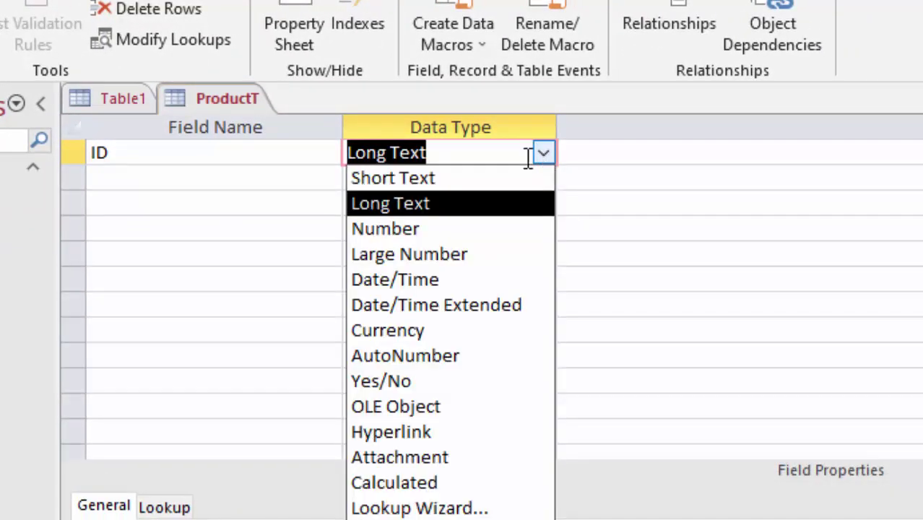
pyautogui.click(426, 199)
pyautogui.hotkey('ctrl', 'z')
# Add a Short Text Product Name field and a Currency Price field.
pyautogui.click(178, 172)
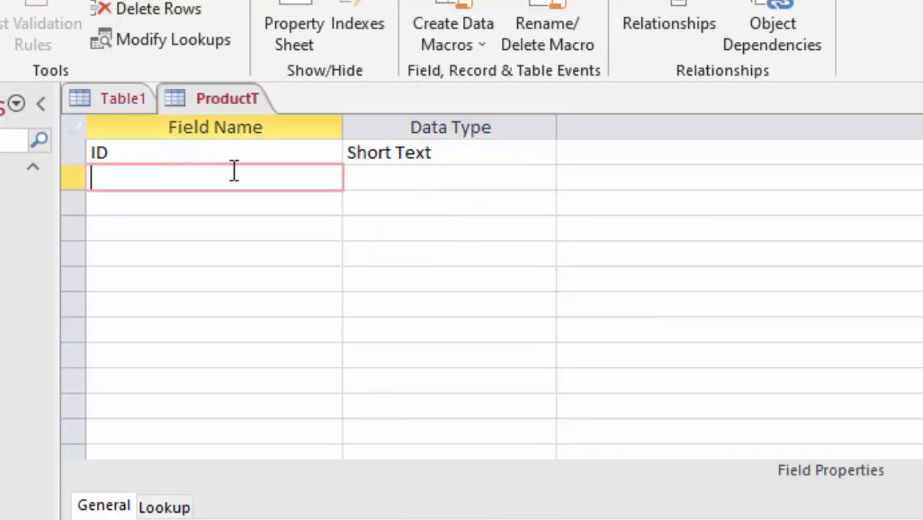
pyautogui.write('Pr')
pyautogui.write('oduct ')
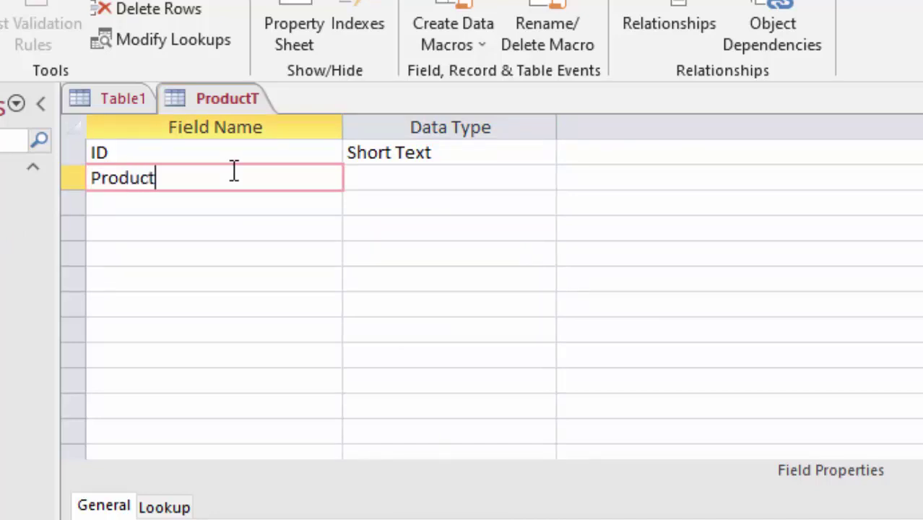
pyautogui.write('Nam')
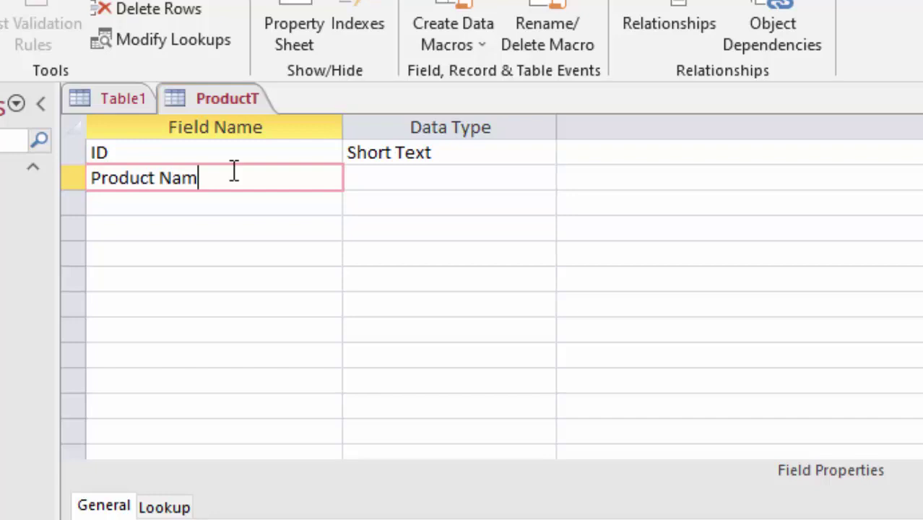
pyautogui.write('e')
pyautogui.press('Tab')
pyautogui.press('Tab')
pyautogui.press('Tab')
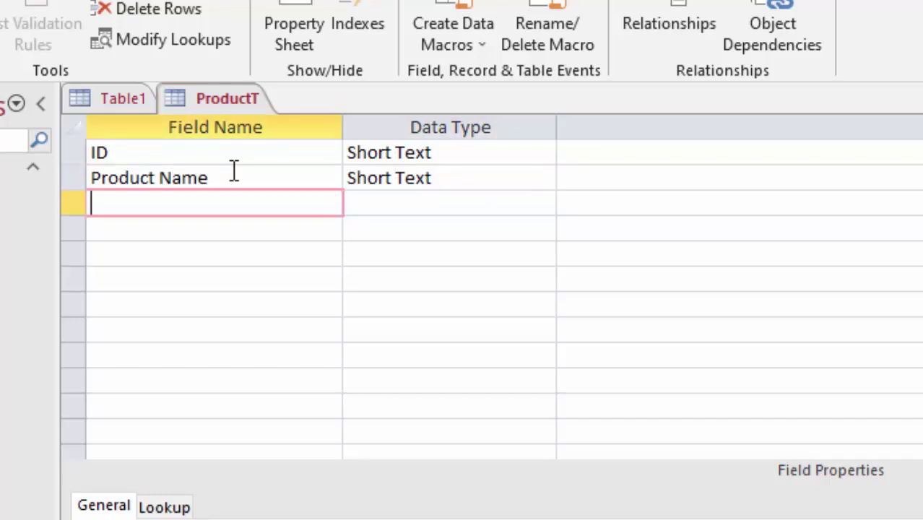
pyautogui.write('Pri')
pyautogui.write('ce')
pyautogui.click(416, 203)
pyautogui.click(543, 204)
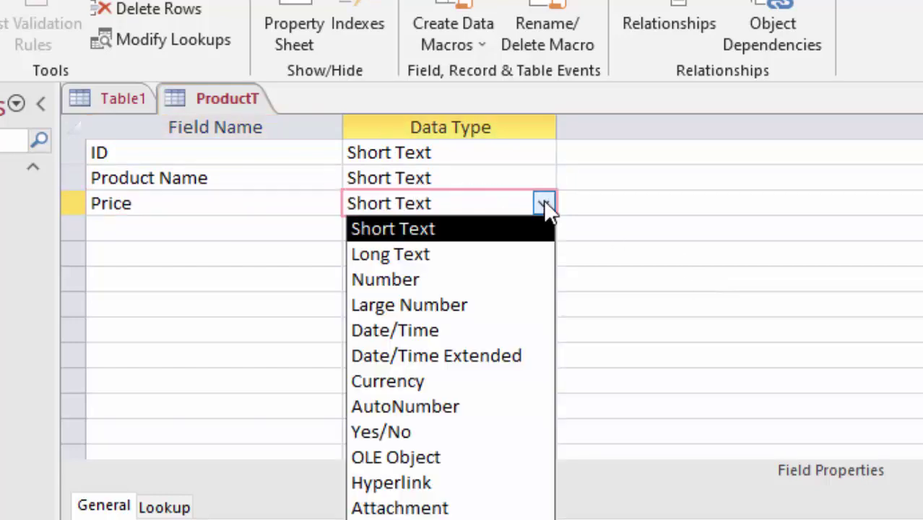
pyautogui.press('Escape')
pyautogui.write('Currency')
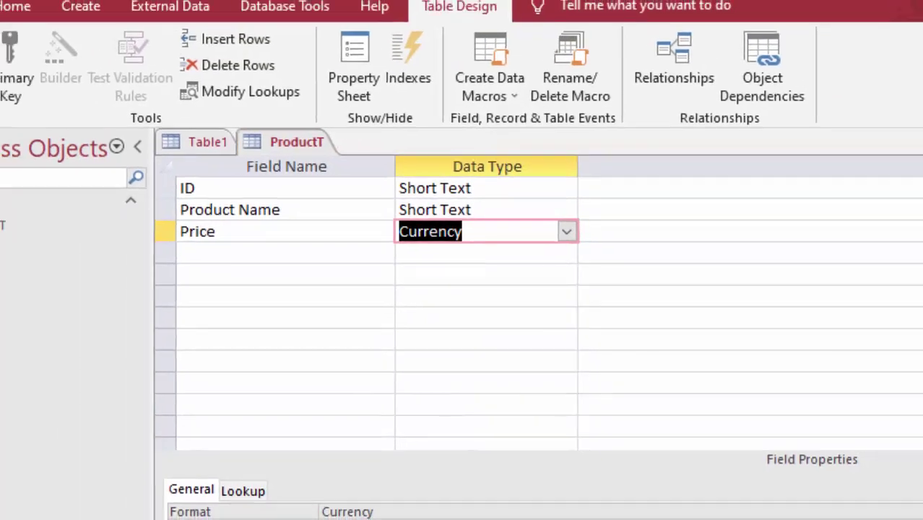
pyautogui.click(29, 101)
# Save ProductT, widen the ID and Product Name columns, and enter ID S01.
pyautogui.click(655, 434)
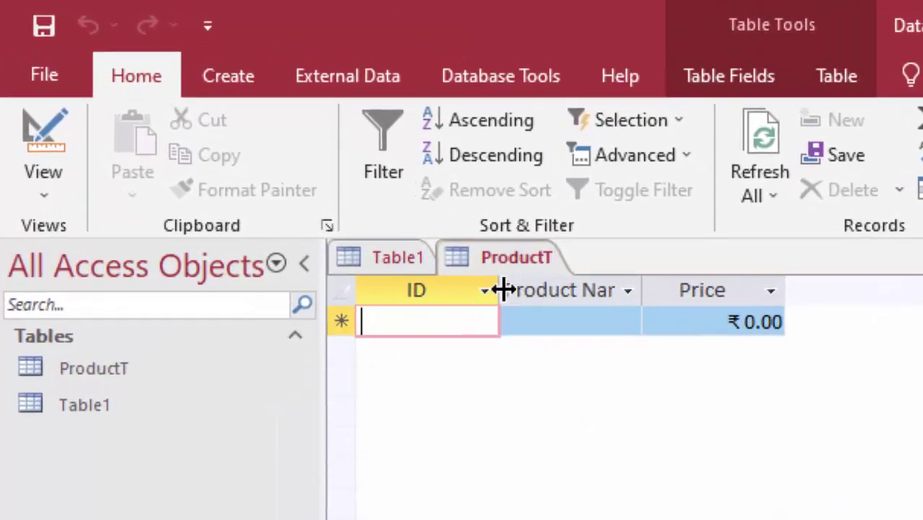
pyautogui.moveTo(505, 286); pyautogui.dragTo(574, 338)
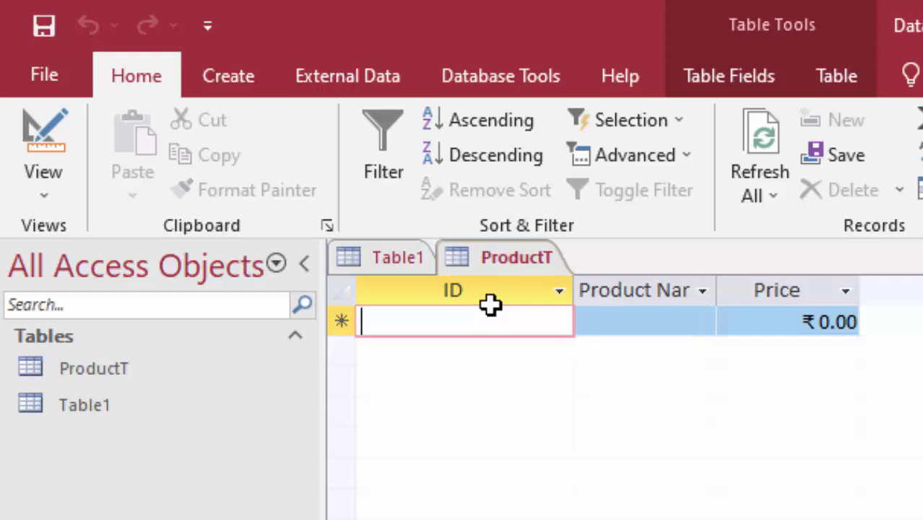
pyautogui.write('S01')
pyautogui.press('Tab')
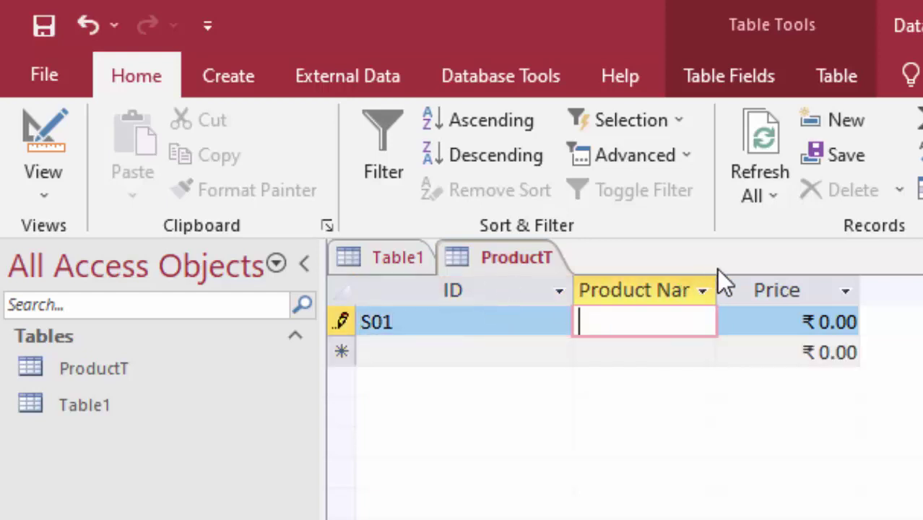
pyautogui.click(713, 287)
pyautogui.rightClick(715, 290)
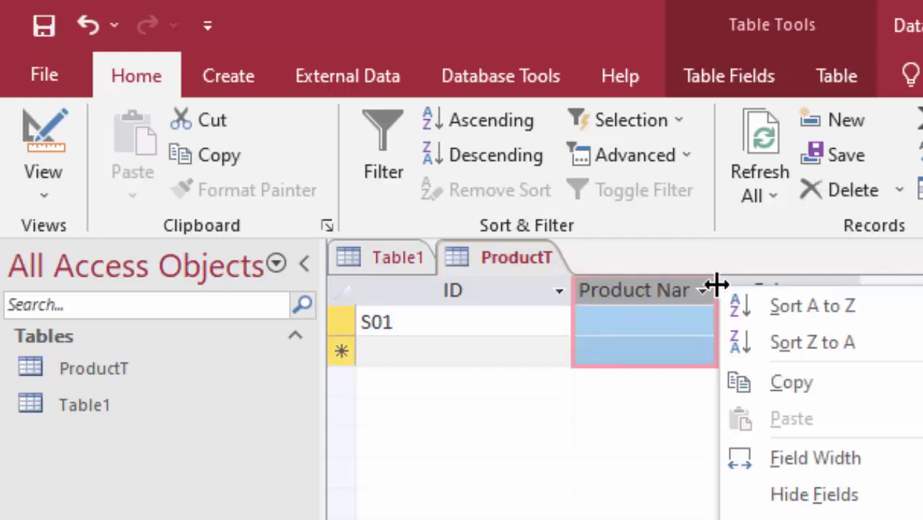
pyautogui.press('Escape')
pyautogui.moveTo(729, 295); pyautogui.dragTo(777, 353)
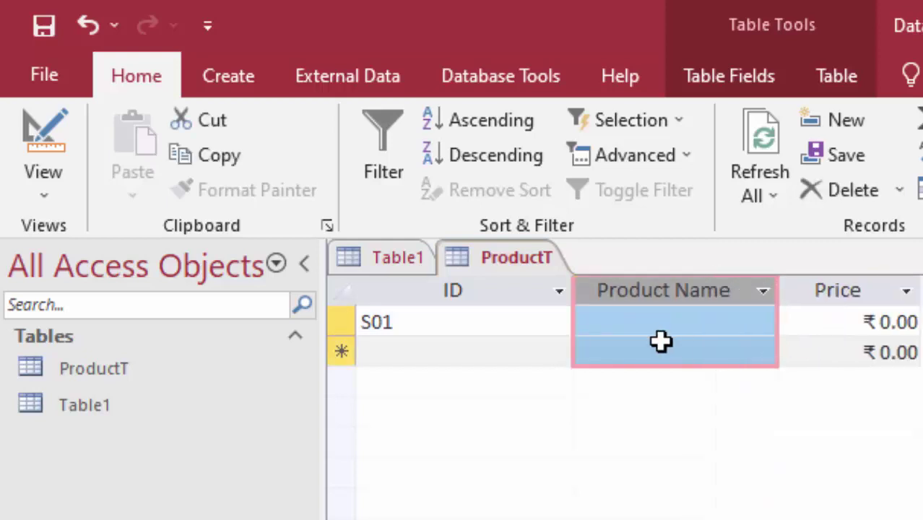
# Complete S01 as Sugar priced 45, then add S02 Pulse priced 100.
pyautogui.click(665, 321)
pyautogui.write('S')
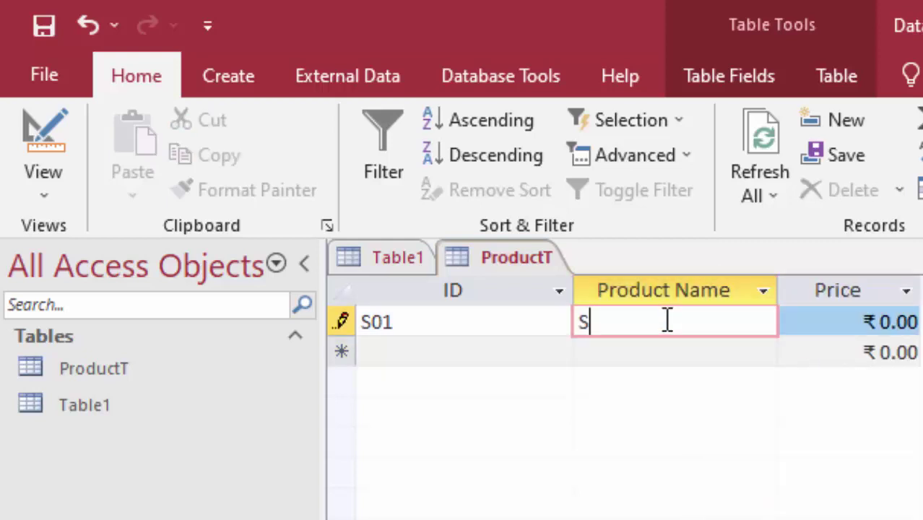
pyautogui.write('ugar')
pyautogui.press('Tab')
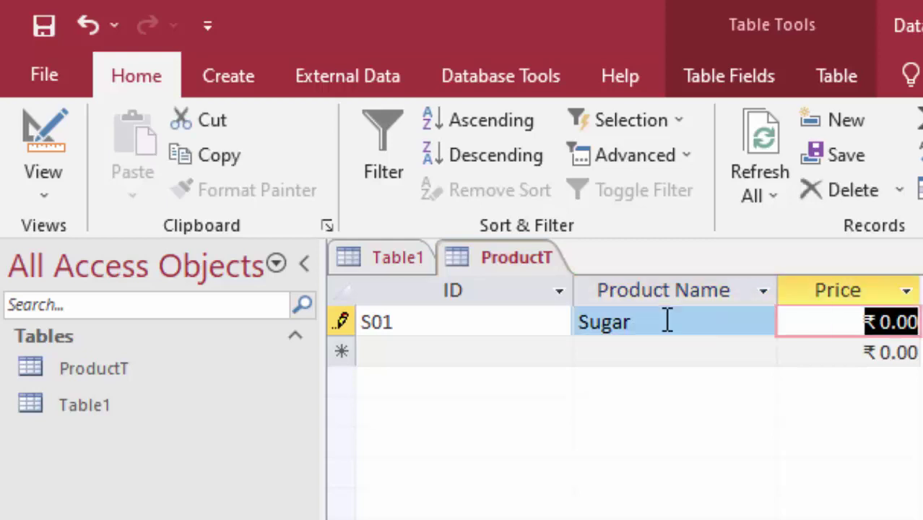
pyautogui.write('45')
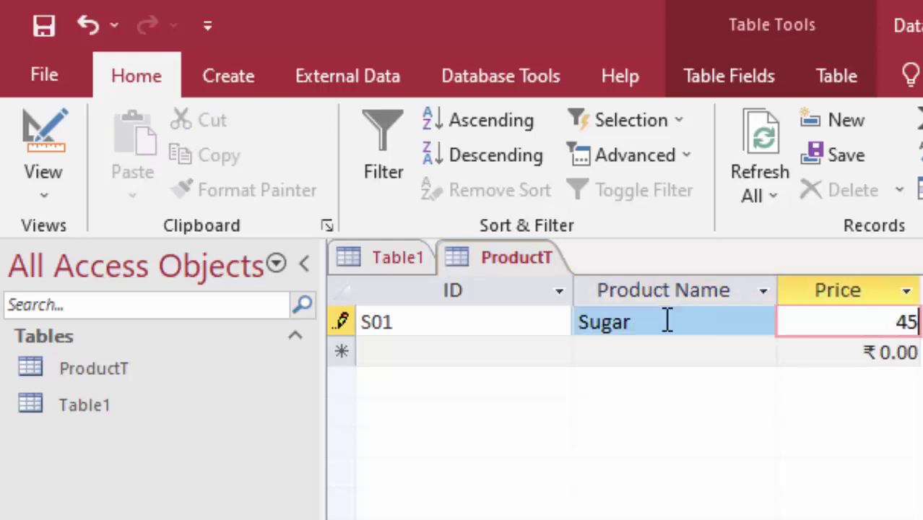
pyautogui.press('Tab')
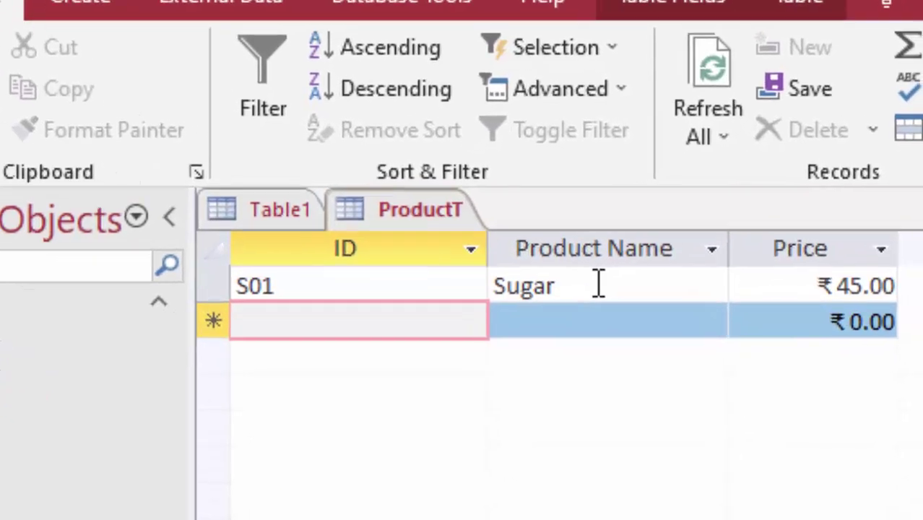
pyautogui.write('S02')
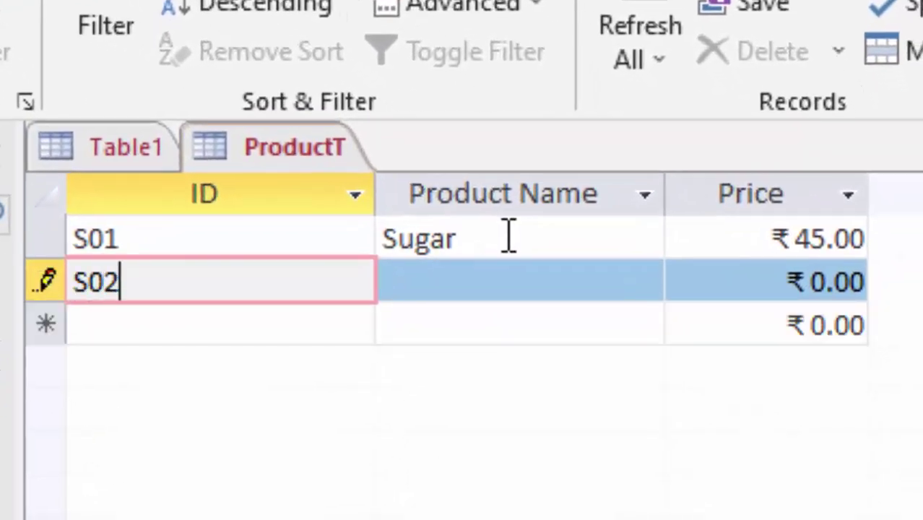
pyautogui.press('Tab')
pyautogui.write('P')
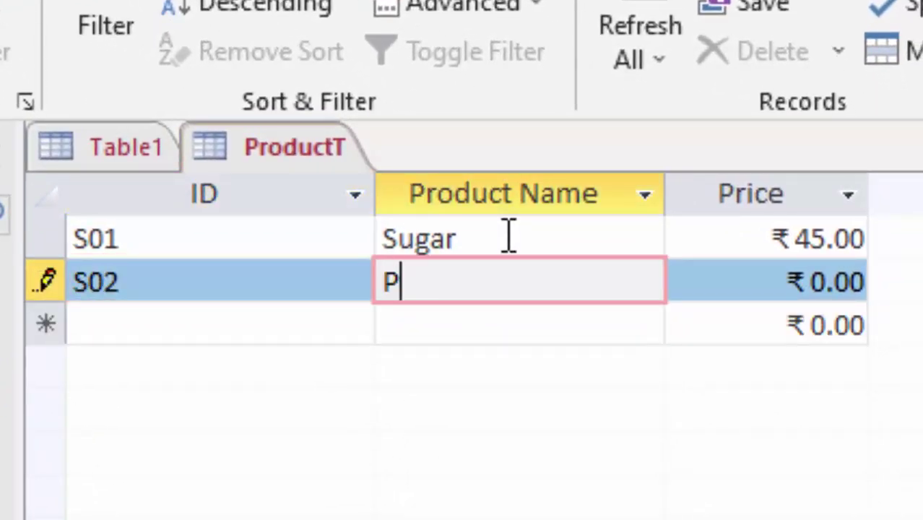
pyautogui.write('ulse')
pyautogui.press('Tab')
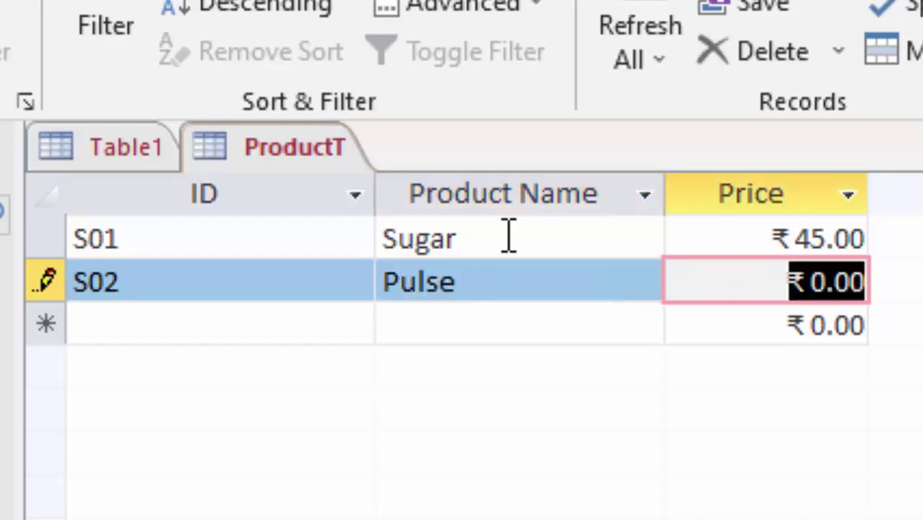
pyautogui.write('10')
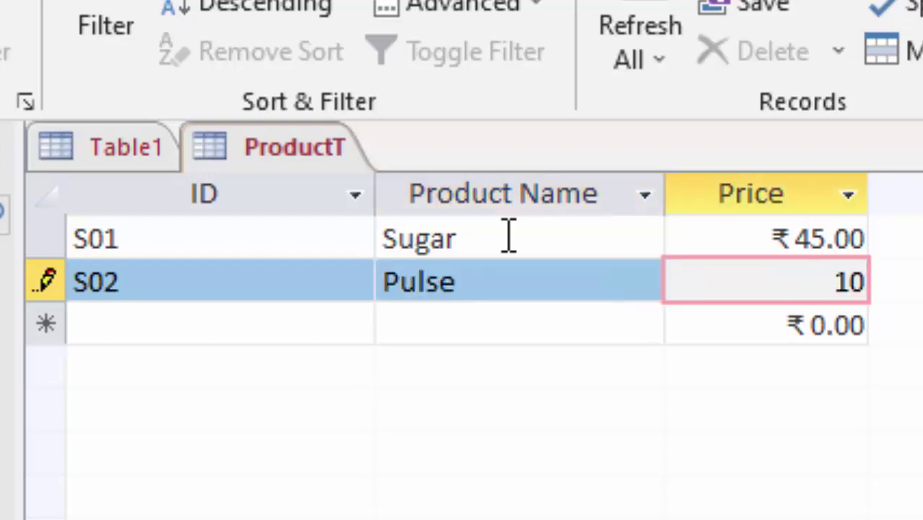
pyautogui.write('0')
pyautogui.press('Tab')
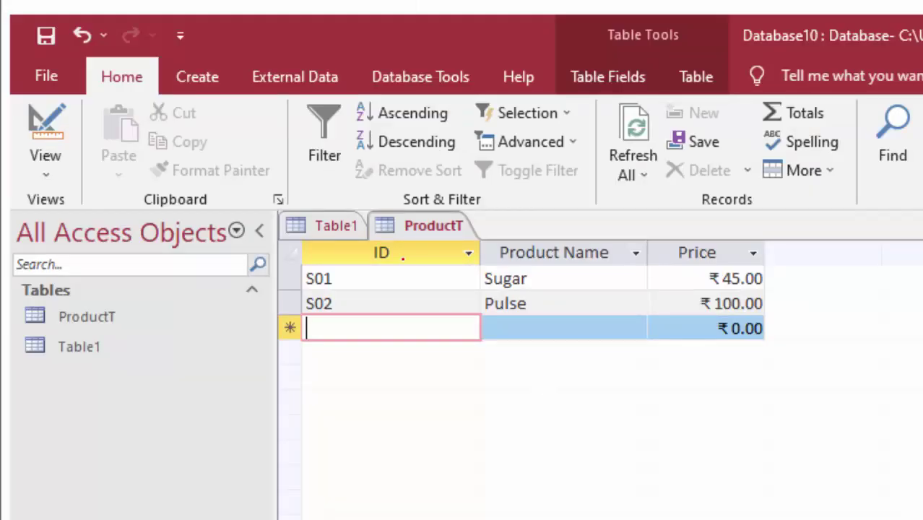
pyautogui.moveTo(417, 247)
pyautogui.mouseDown()
pyautogui.moveTo(408, 151)
pyautogui.moveTo(434, 165)
pyautogui.mouseUp()
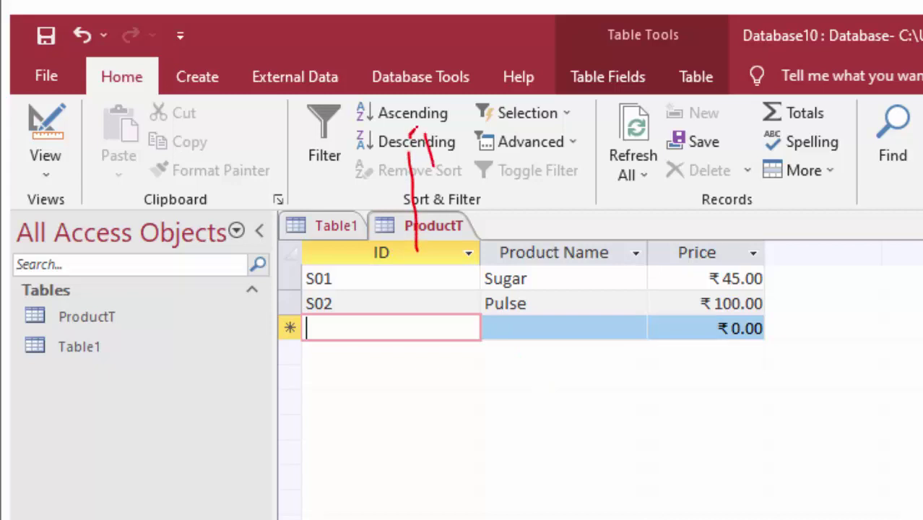
pyautogui.moveTo(414, 131)
pyautogui.mouseDown()
pyautogui.moveTo(442, 138)
pyautogui.moveTo(432, 153)
pyautogui.mouseUp()
pyautogui.moveTo(605, 242); pyautogui.dragTo(580, 119)
pyautogui.moveTo(533, 90); pyautogui.dragTo(555, 145)
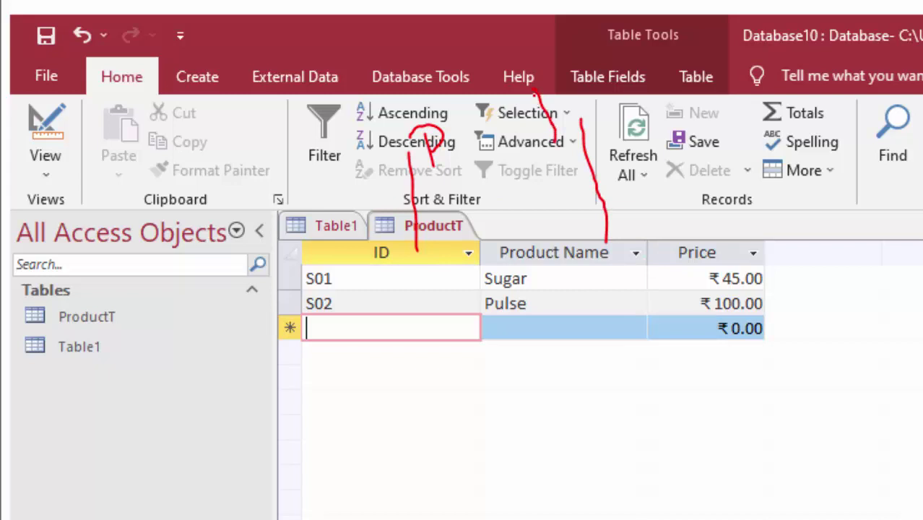
pyautogui.moveTo(534, 84); pyautogui.dragTo(575, 105)
pyautogui.moveTo(730, 254); pyautogui.dragTo(731, 180)
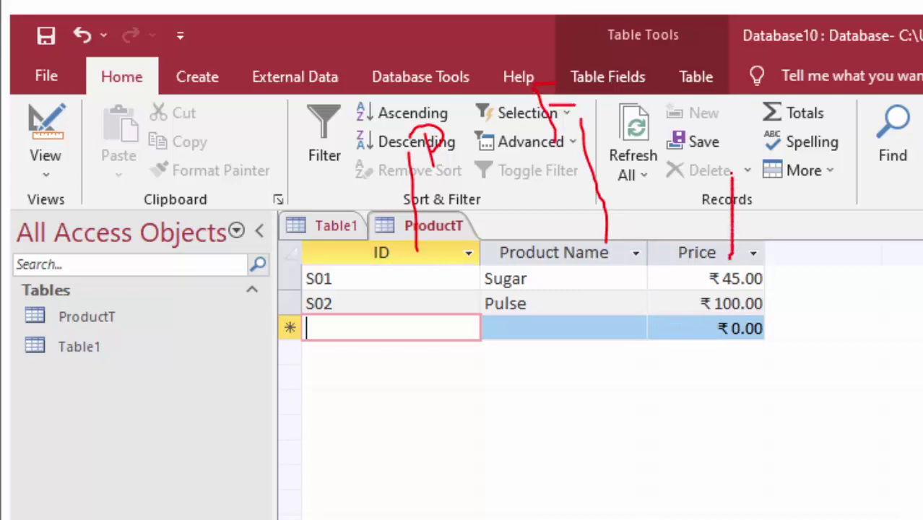
pyautogui.moveTo(729, 258); pyautogui.dragTo(732, 175)
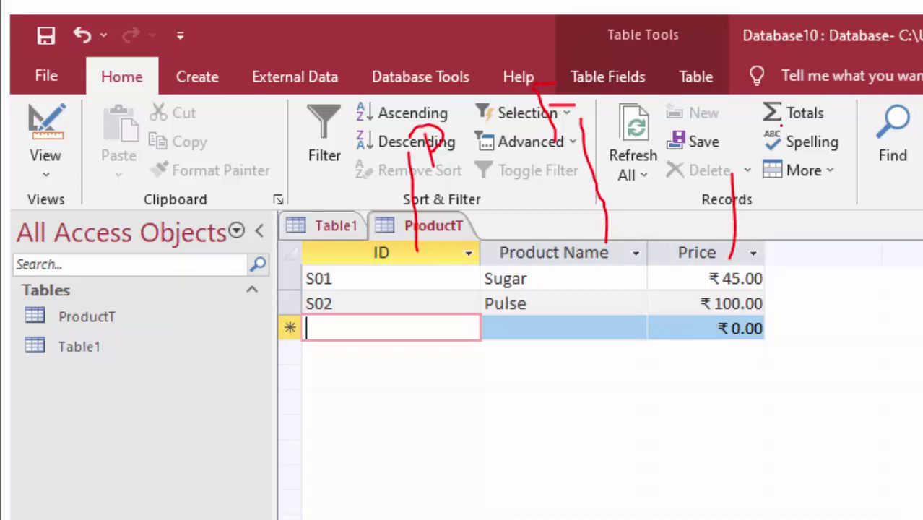
pyautogui.moveTo(704, 102); pyautogui.dragTo(711, 140)
pyautogui.moveTo(699, 100)
pyautogui.mouseDown()
pyautogui.moveTo(730, 101)
pyautogui.moveTo(741, 126)
pyautogui.mouseUp()
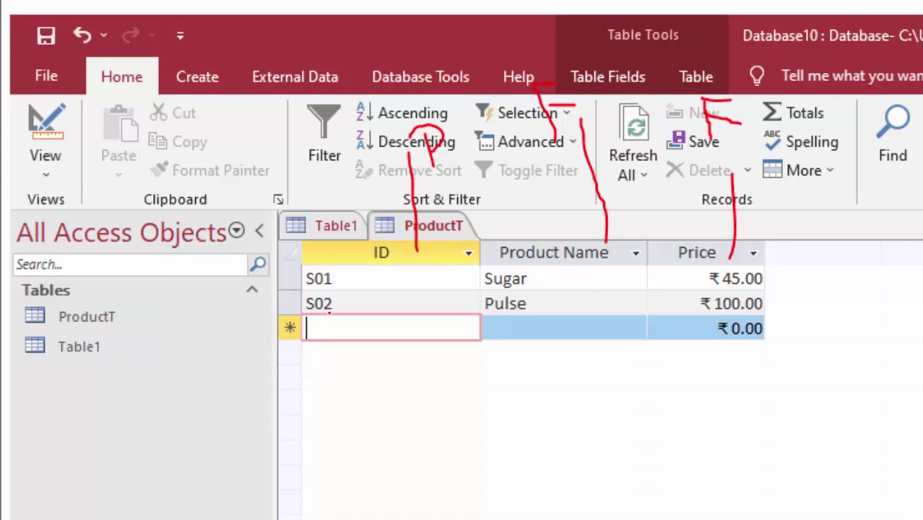
pyautogui.moveTo(382, 296)
pyautogui.mouseDown()
pyautogui.moveTo(493, 506)
pyautogui.moveTo(616, 426)
pyautogui.moveTo(688, 298)
pyautogui.mouseUp()
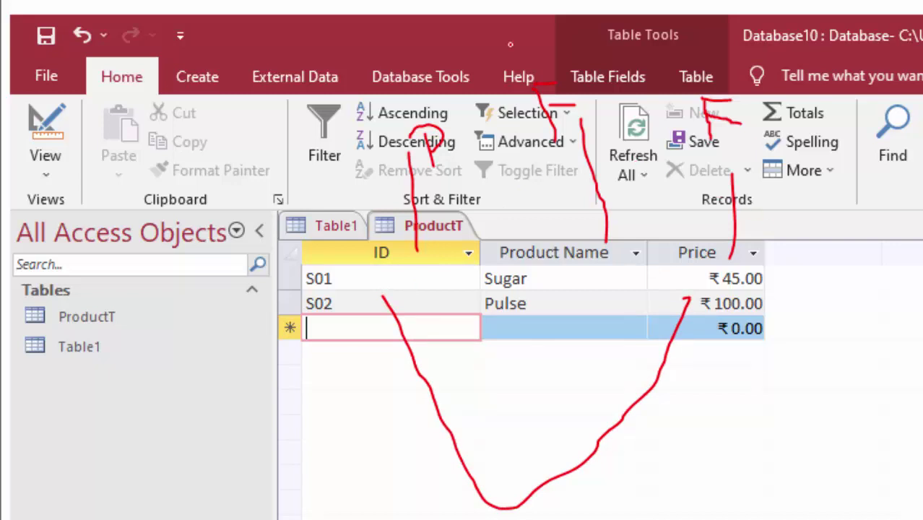
pyautogui.click(544, 29)
pyautogui.moveTo(435, 293)
pyautogui.mouseDown()
pyautogui.moveTo(592, 519)
pyautogui.moveTo(612, 280)
pyautogui.mouseUp()
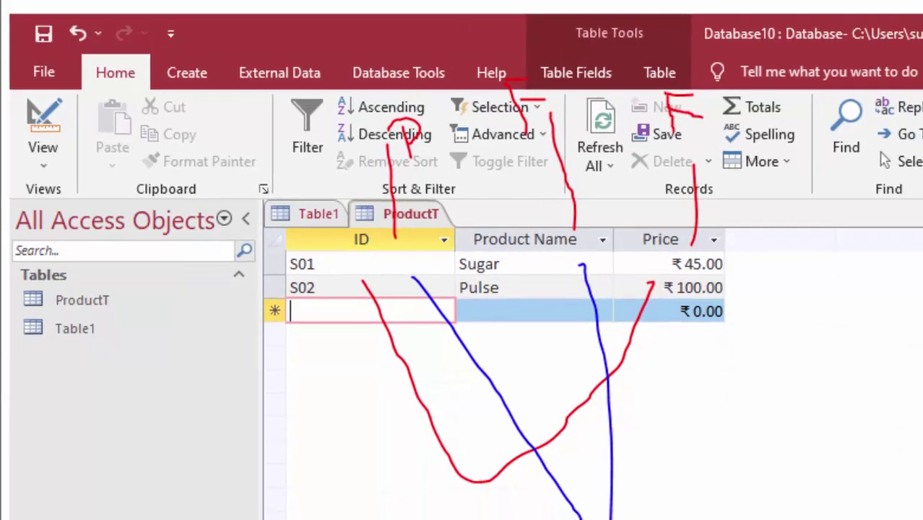
pyautogui.moveTo(584, 442); pyautogui.dragTo(596, 488)
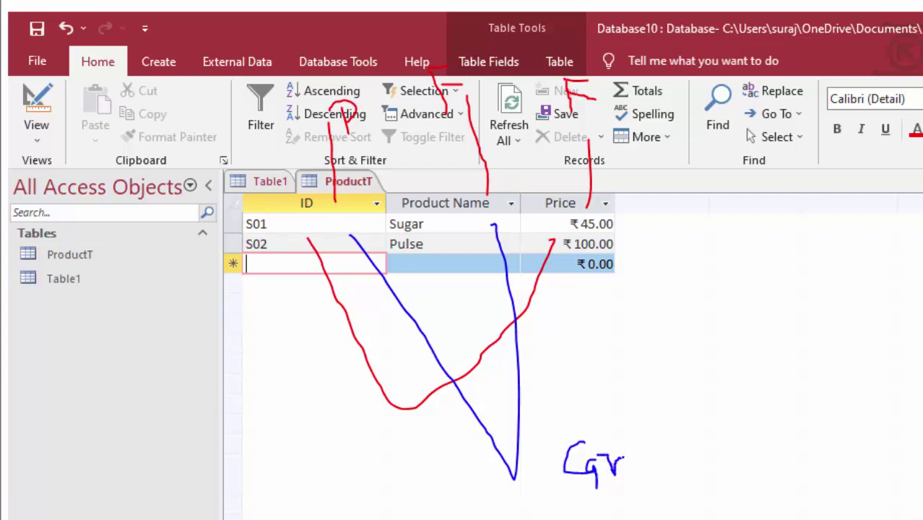
pyautogui.moveTo(621, 456); pyautogui.dragTo(626, 476)
pyautogui.moveTo(649, 416); pyautogui.dragTo(647, 474)
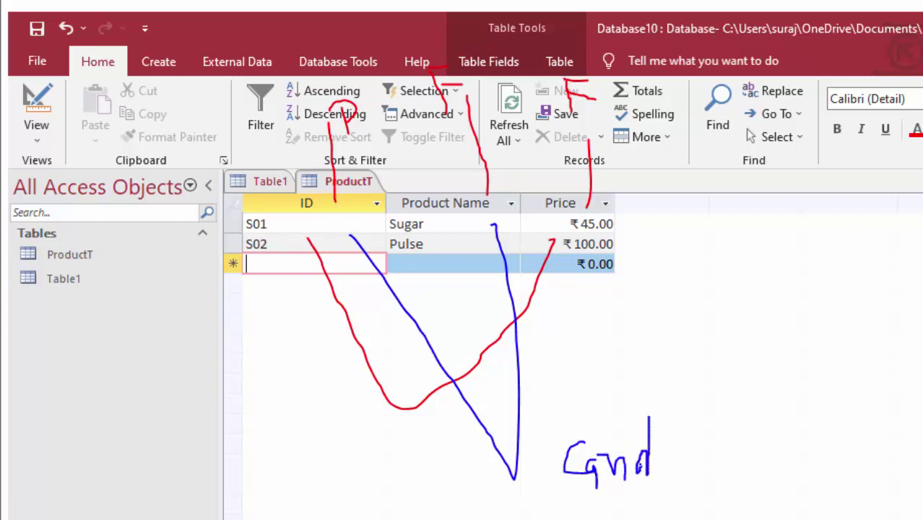
pyautogui.click(656, 468)
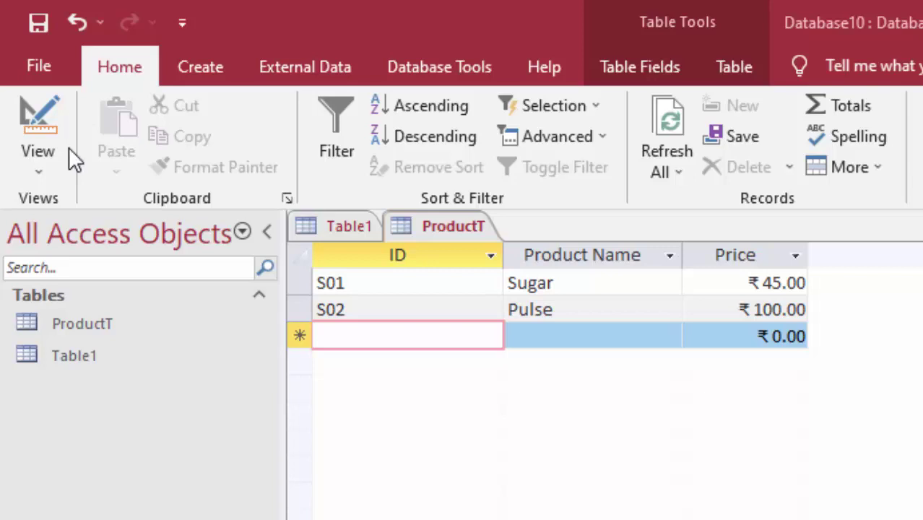
# Create a blank table and save it as StudenT, opening it in Design View.
pyautogui.click(214, 62)
pyautogui.click(164, 122)
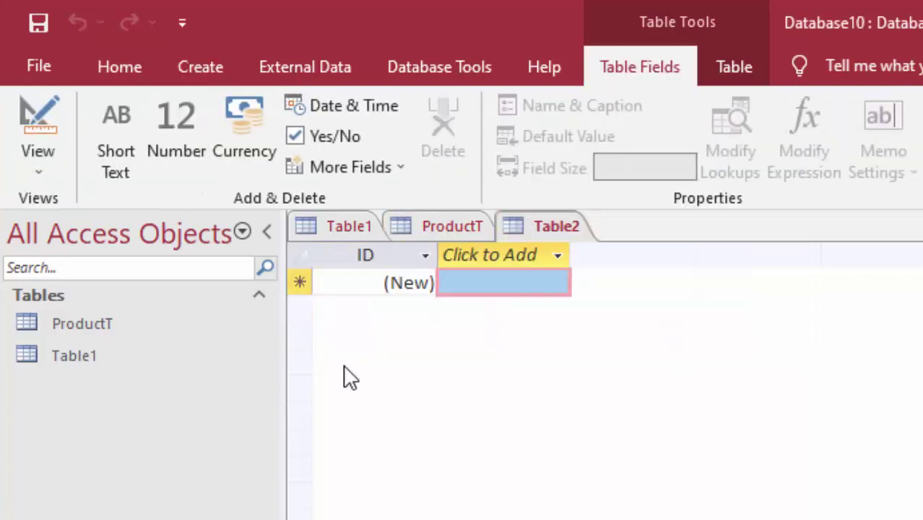
pyautogui.click(45, 123)
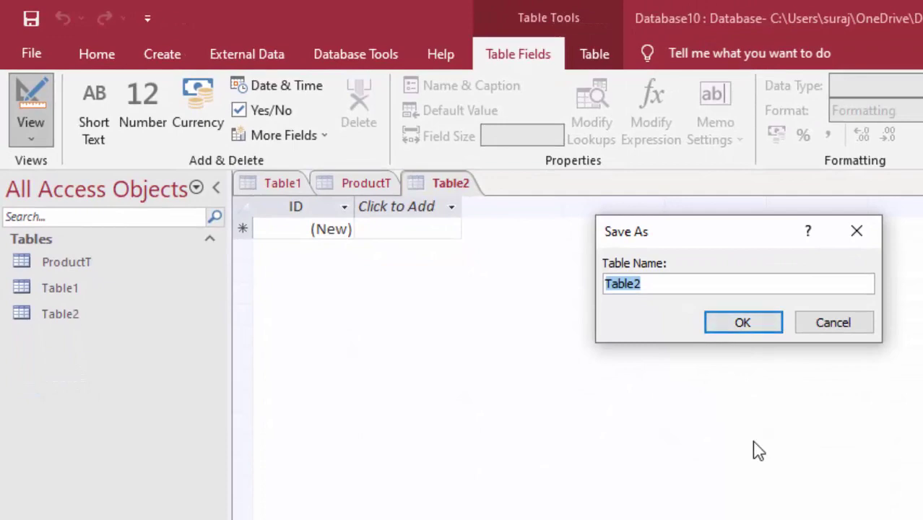
pyautogui.press('BackSpace')
pyautogui.write('tu')
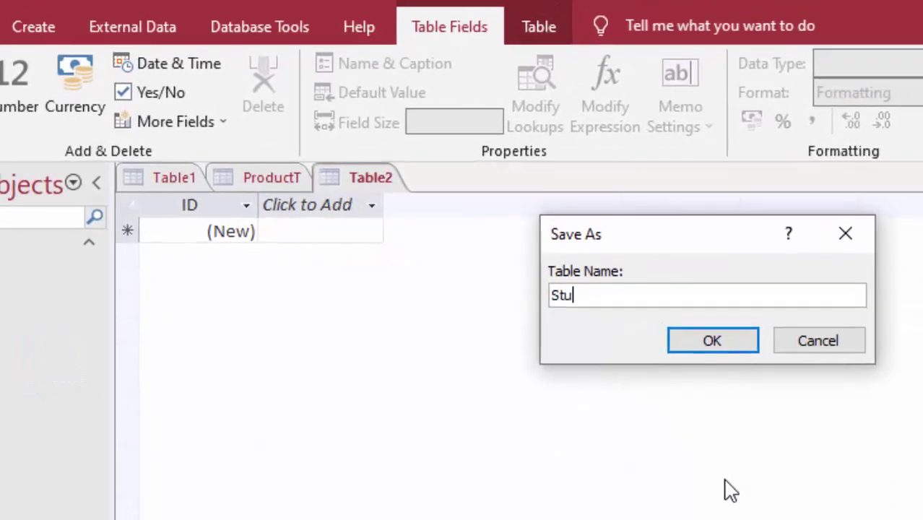
pyautogui.write('den')
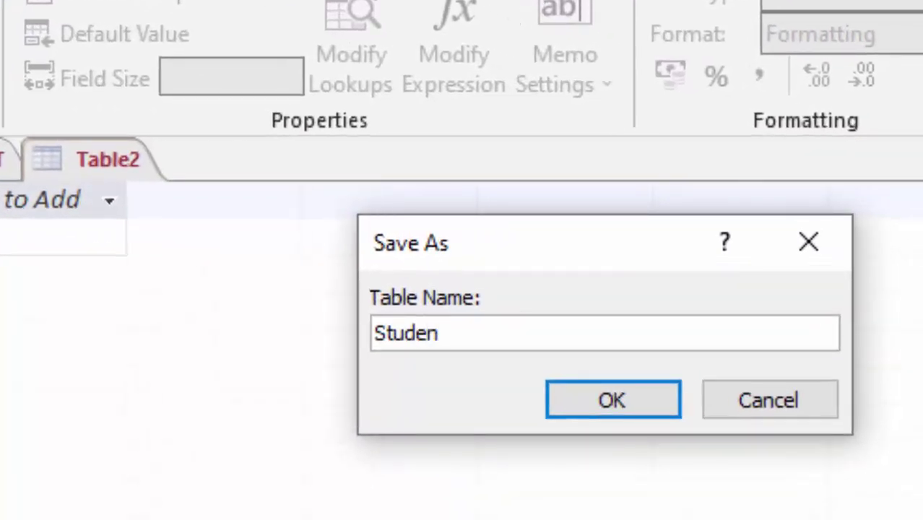
pyautogui.write('T')
pyautogui.press('Return')
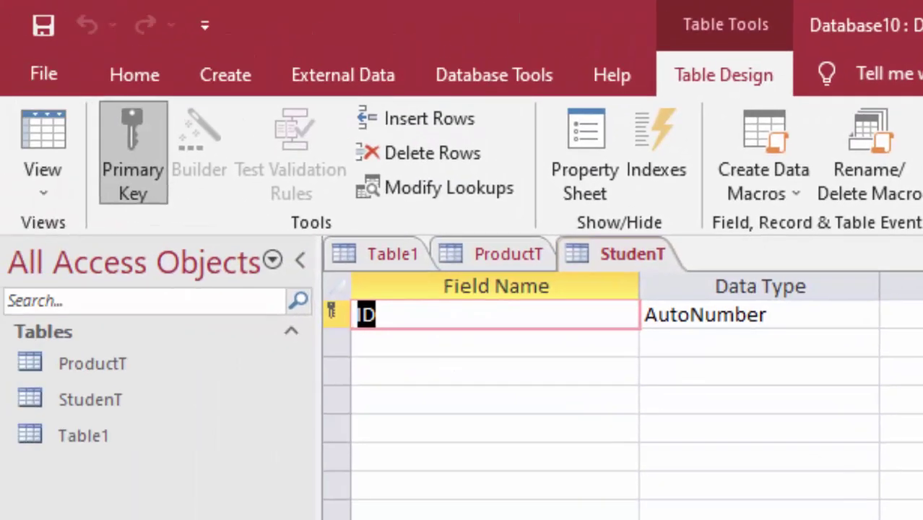
# Rename ID to Registration number and add Roll number as a Short Text field.
pyautogui.press('BackSpace')
pyautogui.write('Re')
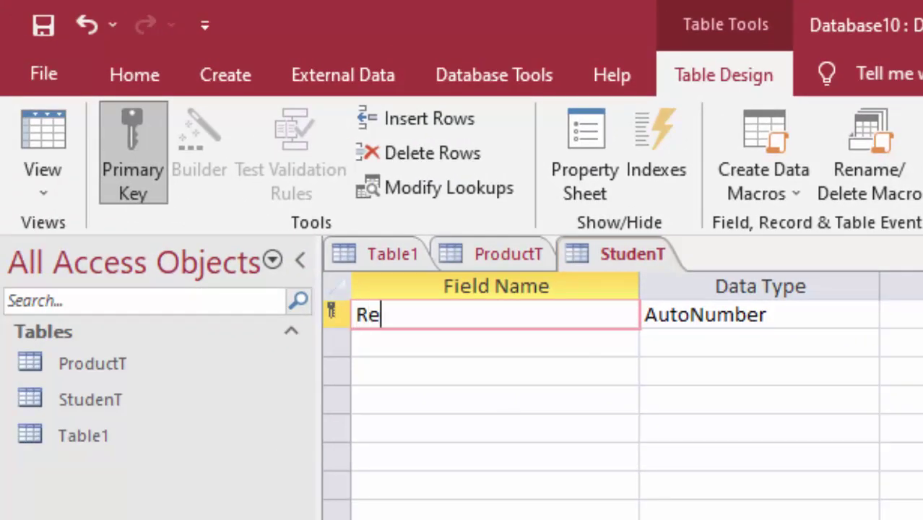
pyautogui.write('gistr')
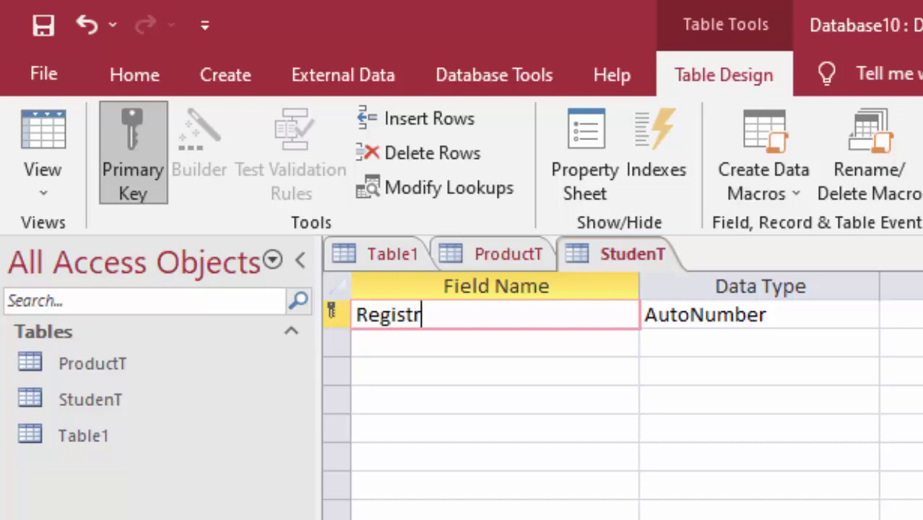
pyautogui.write('ation ')
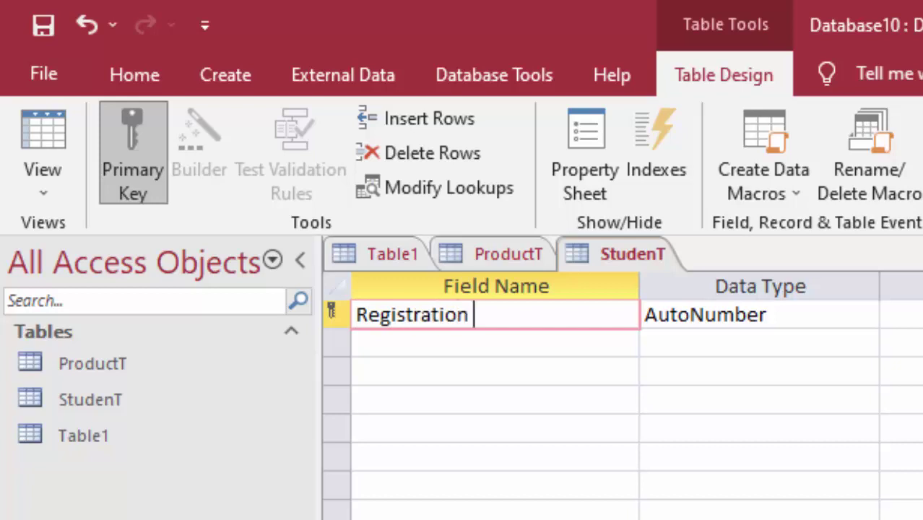
pyautogui.write('number')
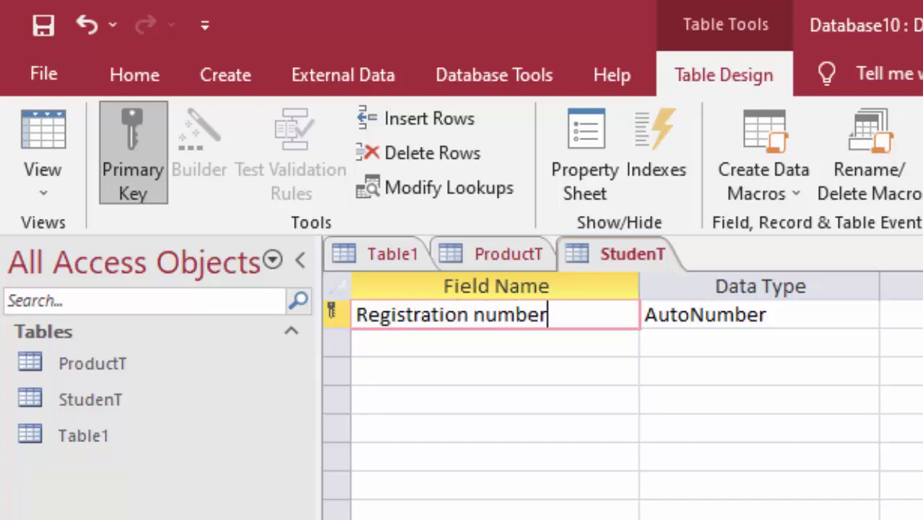
pyautogui.press('Tab')
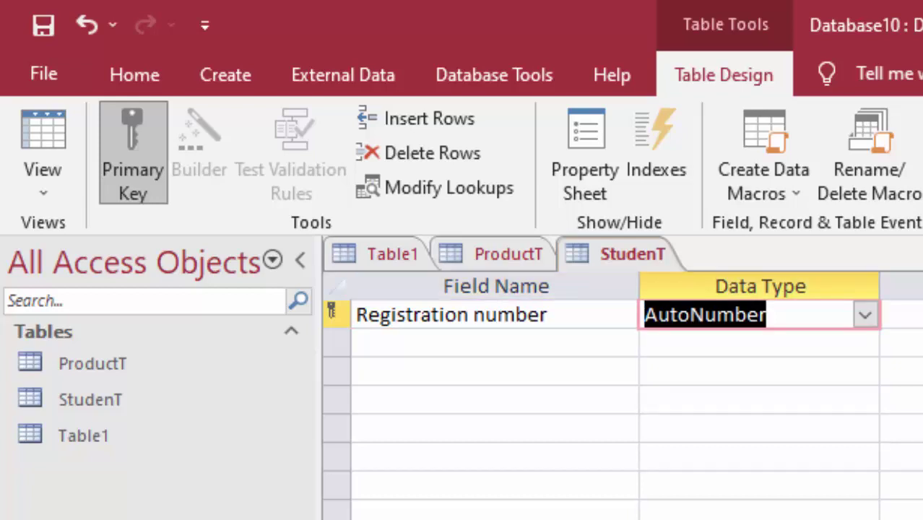
pyautogui.click(444, 351)
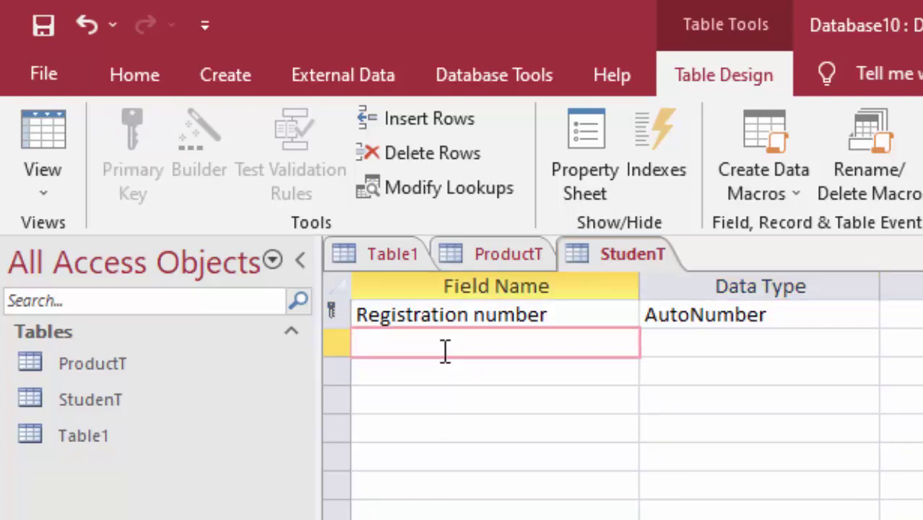
pyautogui.write('R')
pyautogui.write('oll nu')
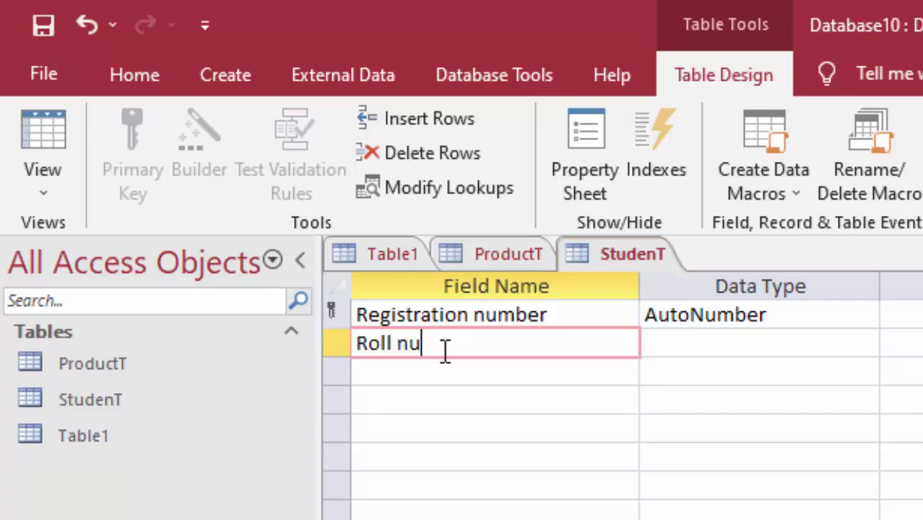
pyautogui.write('mber')
pyautogui.click(658, 340)
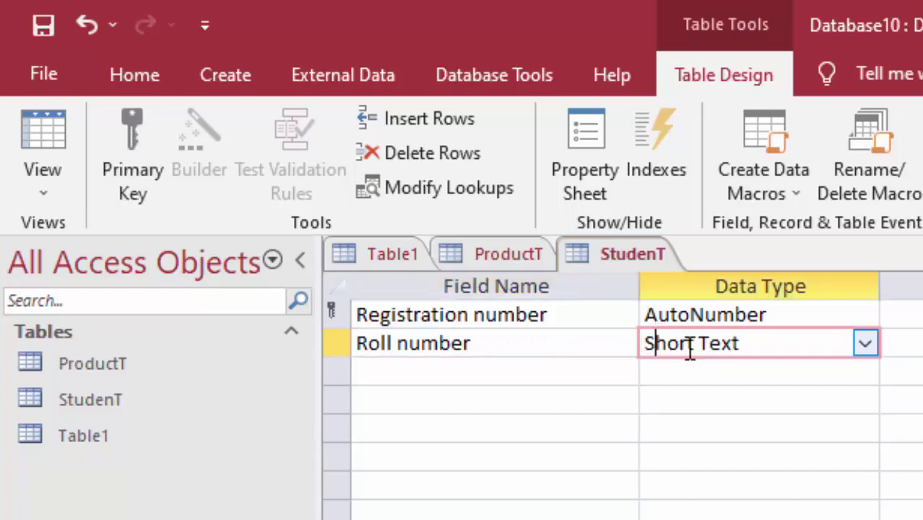
pyautogui.click(865, 344)
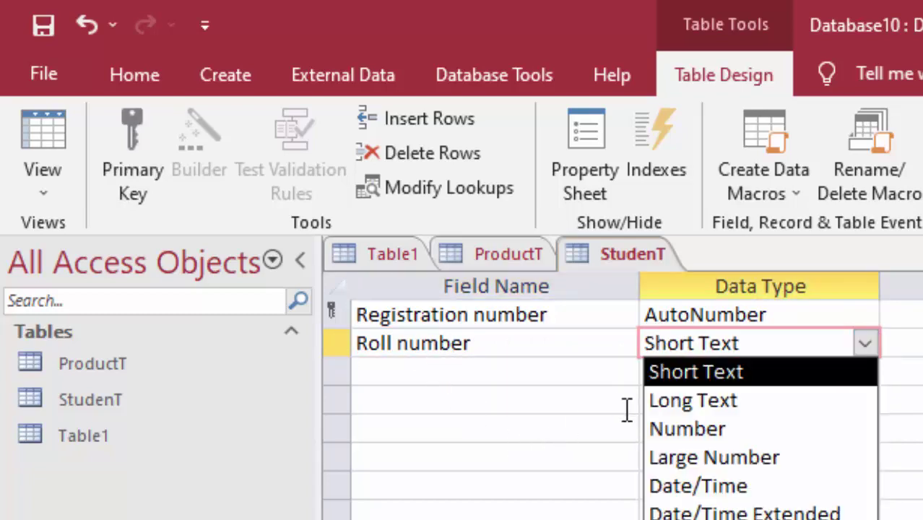
pyautogui.click(665, 434)
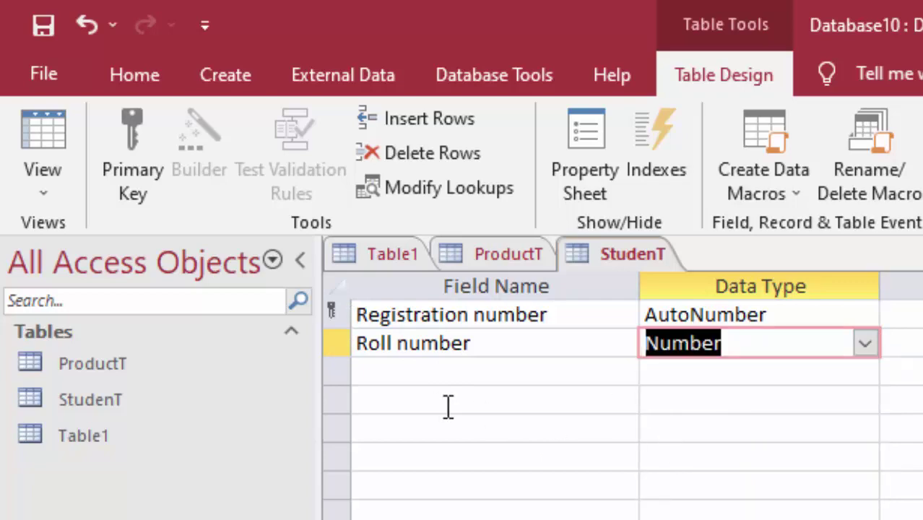
pyautogui.click(863, 345)
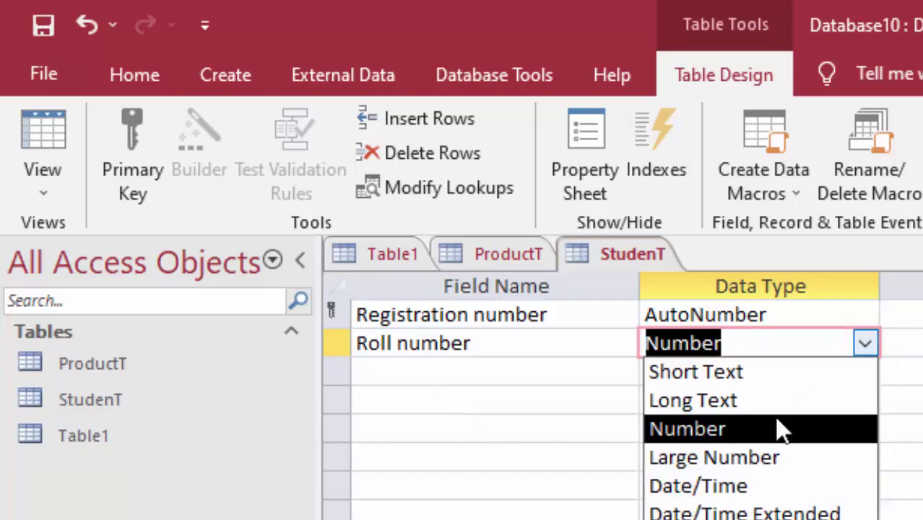
pyautogui.click(776, 374)
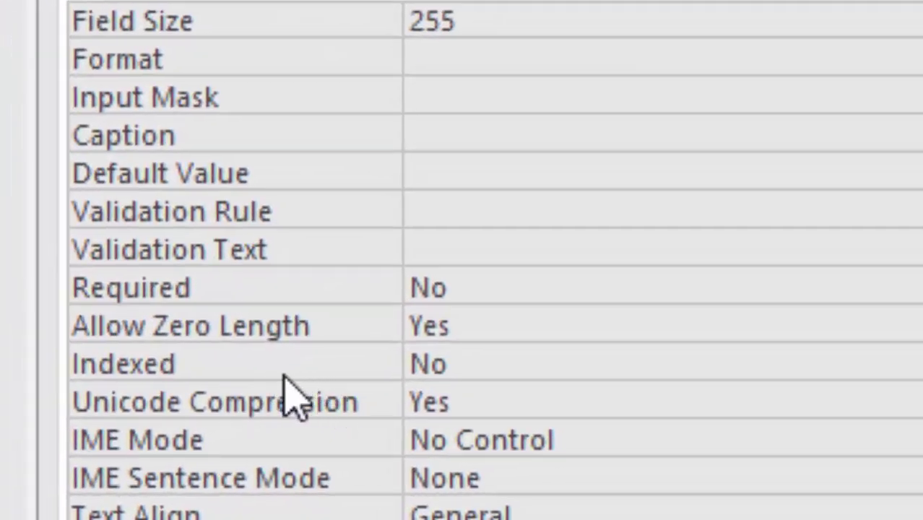
# Index Roll number as Yes (No Duplicates) and add a Name of Student field.
pyautogui.click(521, 366)
pyautogui.hotkey('alt', 'Down')
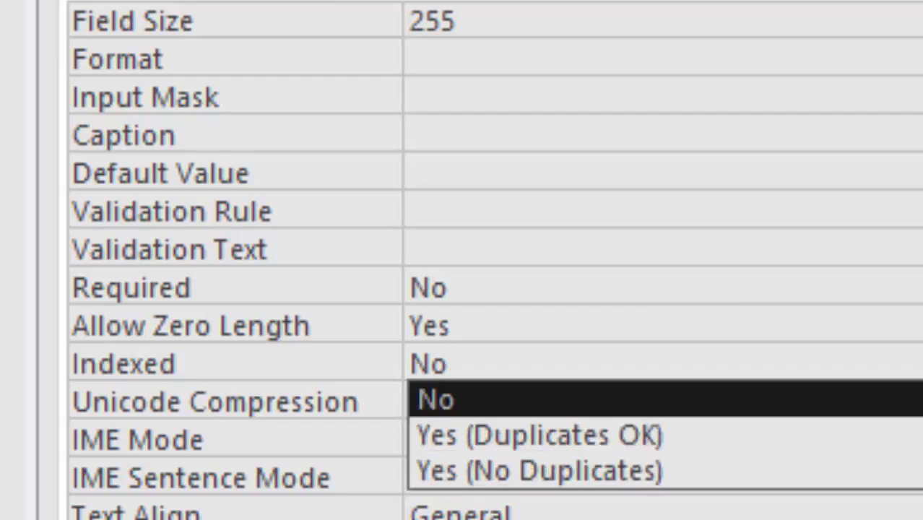
pyautogui.press('Down')
pyautogui.press('Down')
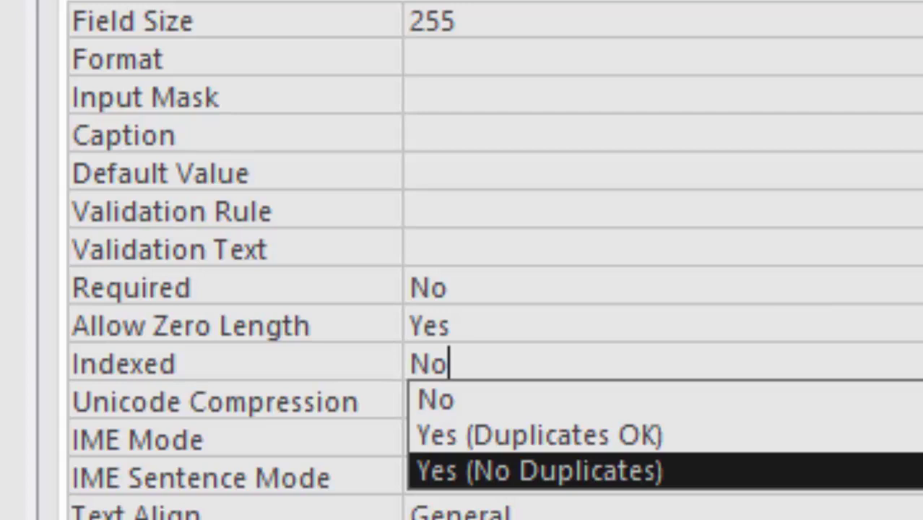
pyautogui.press('Return')
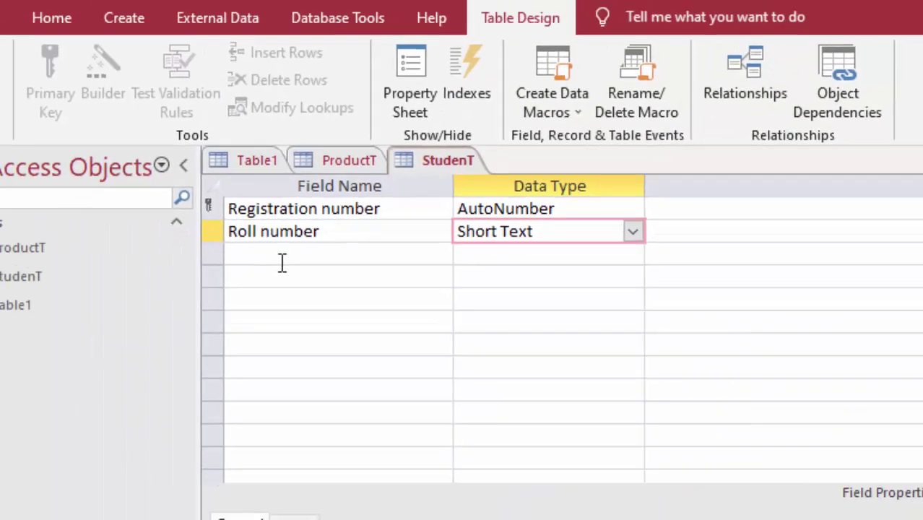
pyautogui.click(318, 268)
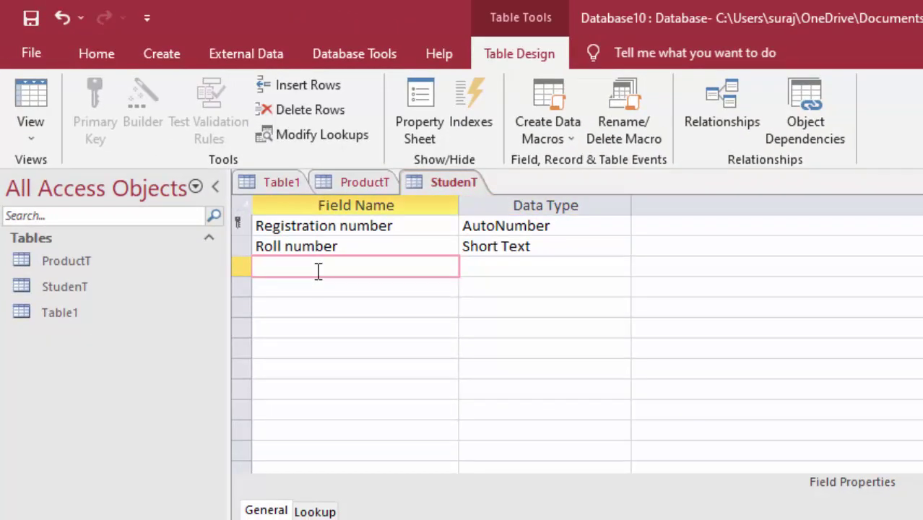
pyautogui.write('Name ')
pyautogui.write('of S')
pyautogui.write('tuden')
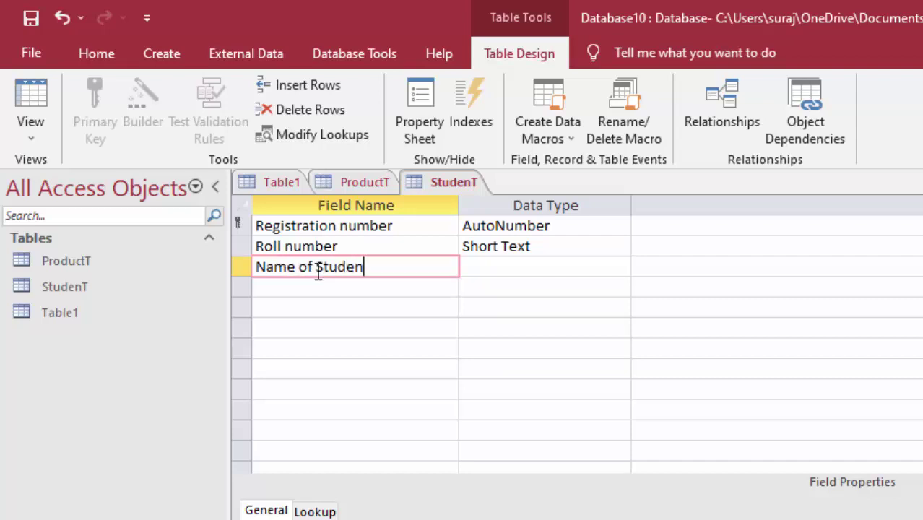
pyautogui.write('t')
# Save StudenT, open its datasheet, and widen the Registration number, Roll number and Name of Student columns.
pyautogui.click(550, 262)
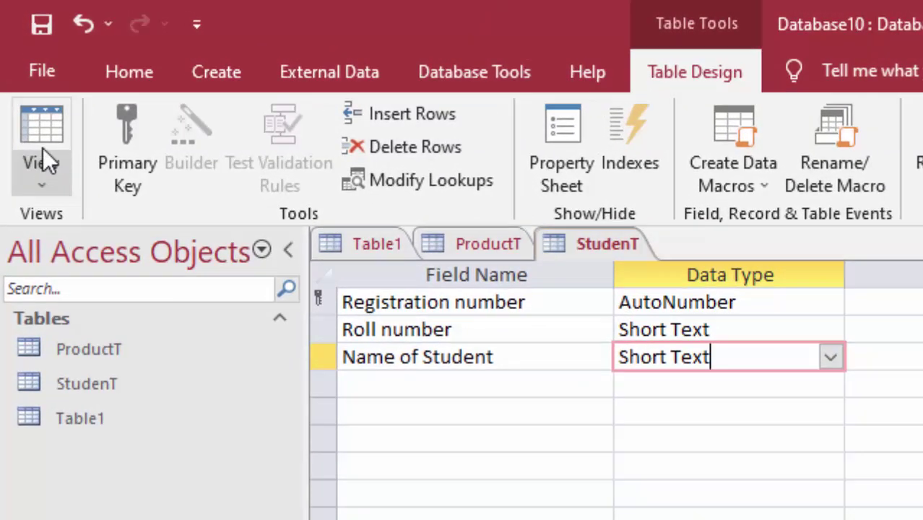
pyautogui.click(36, 122)
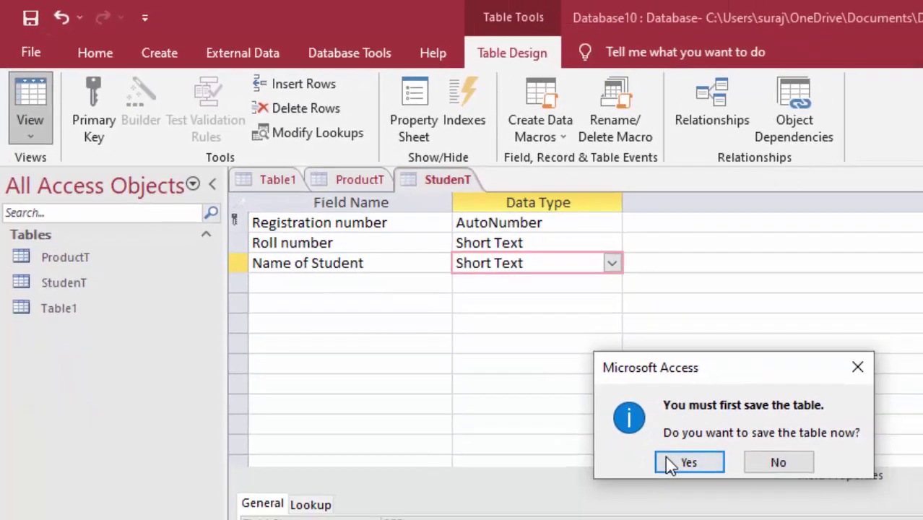
pyautogui.click(668, 461)
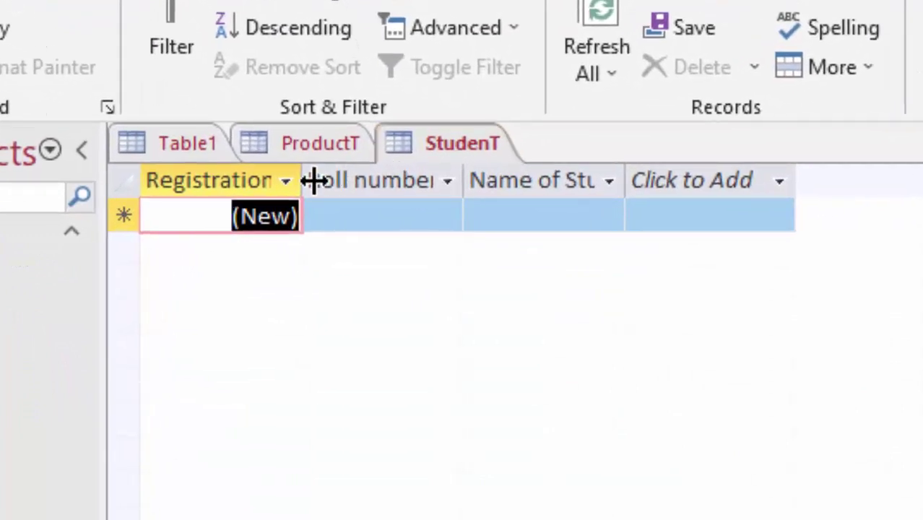
pyautogui.moveTo(313, 181); pyautogui.dragTo(345, 182)
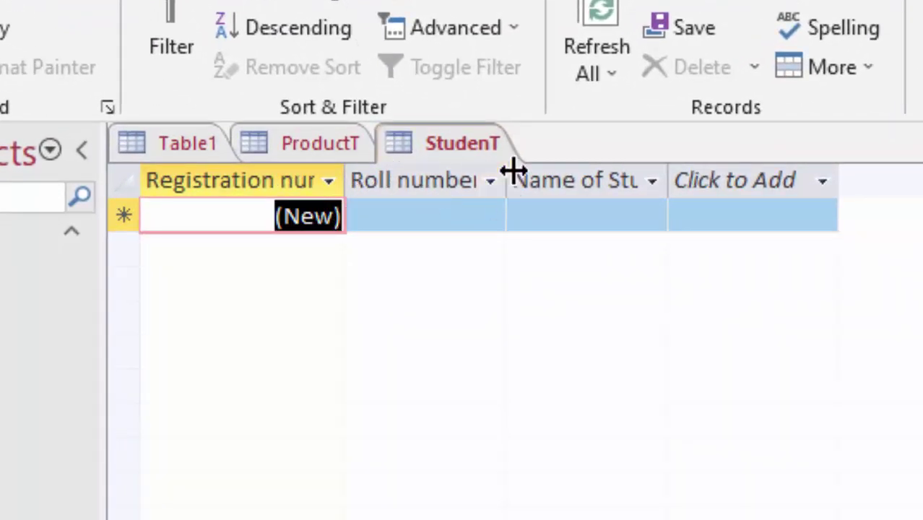
pyautogui.moveTo(514, 171); pyautogui.dragTo(575, 180)
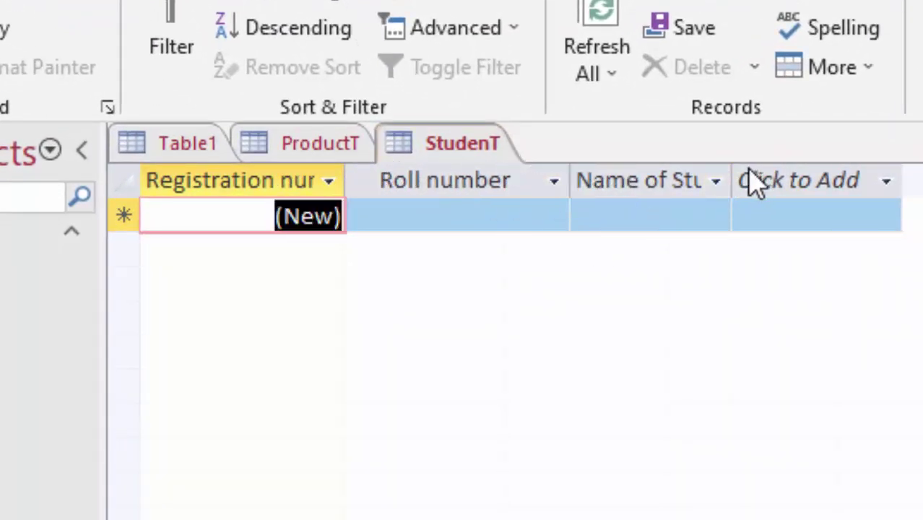
pyautogui.moveTo(732, 182); pyautogui.dragTo(898, 296)
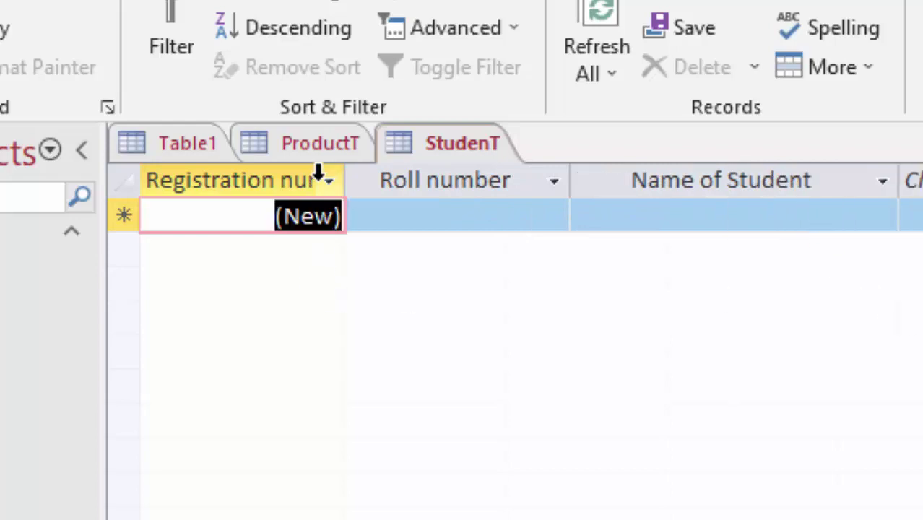
pyautogui.moveTo(350, 169)
pyautogui.mouseDown()
pyautogui.moveTo(384, 212)
pyautogui.moveTo(402, 216)
pyautogui.mouseUp()
# Add the first student record with roll number R01 and the student's name.
pyautogui.click(447, 213)
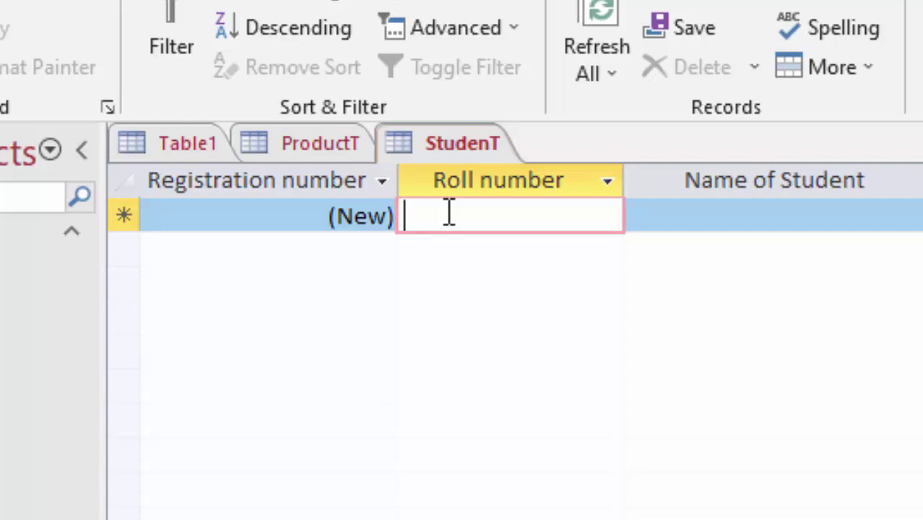
pyautogui.write('R0')
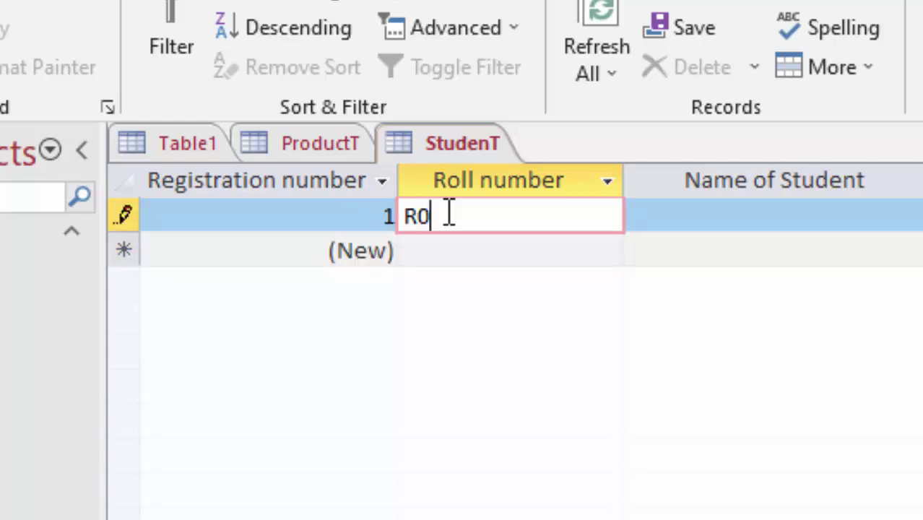
pyautogui.write('1')
pyautogui.press('Tab')
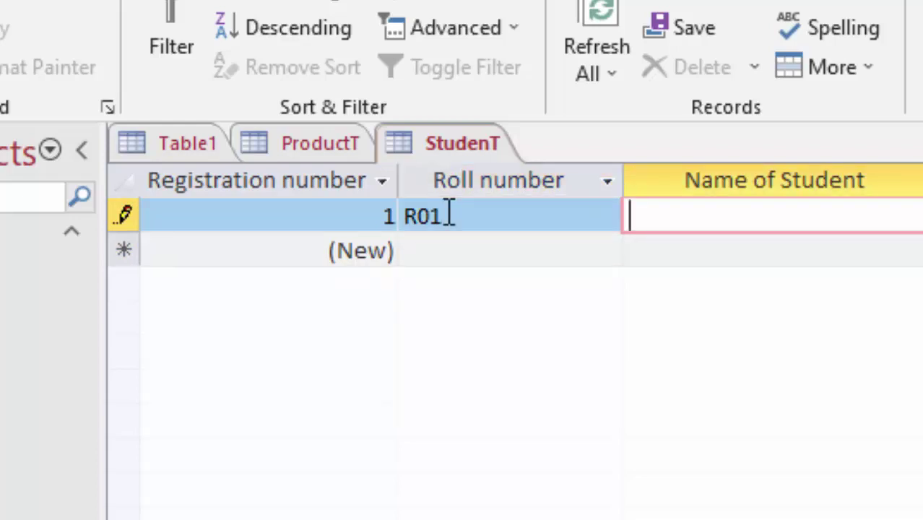
pyautogui.write('Ra')
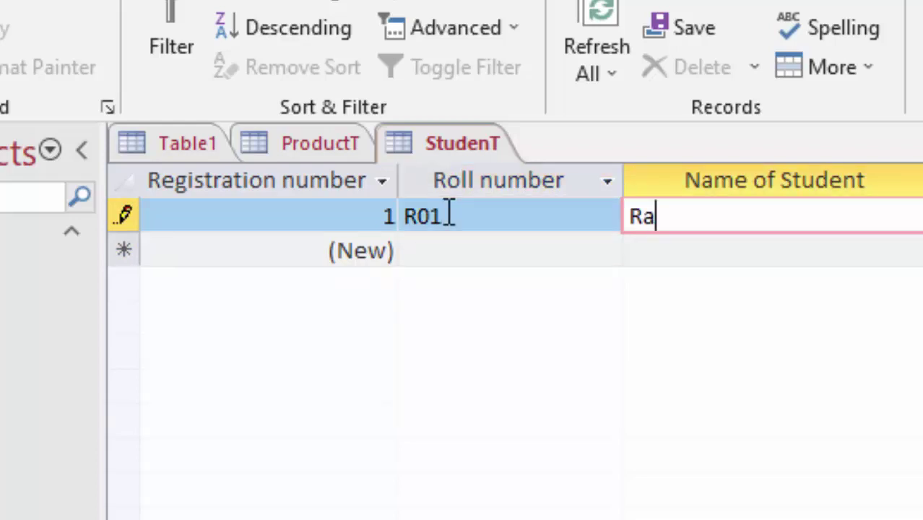
pyautogui.write('hul')
pyautogui.press('Tab')
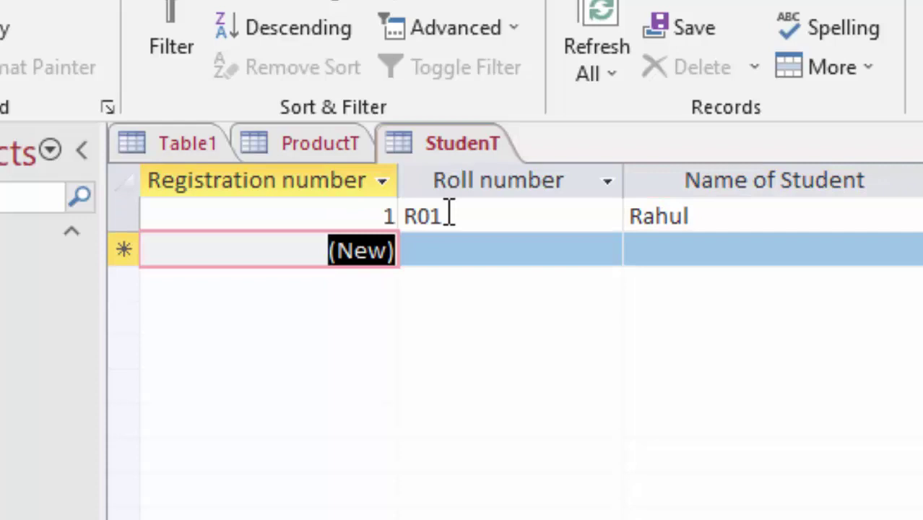
# Try adding a second student that also uses roll number R01.
pyautogui.press('Tab')
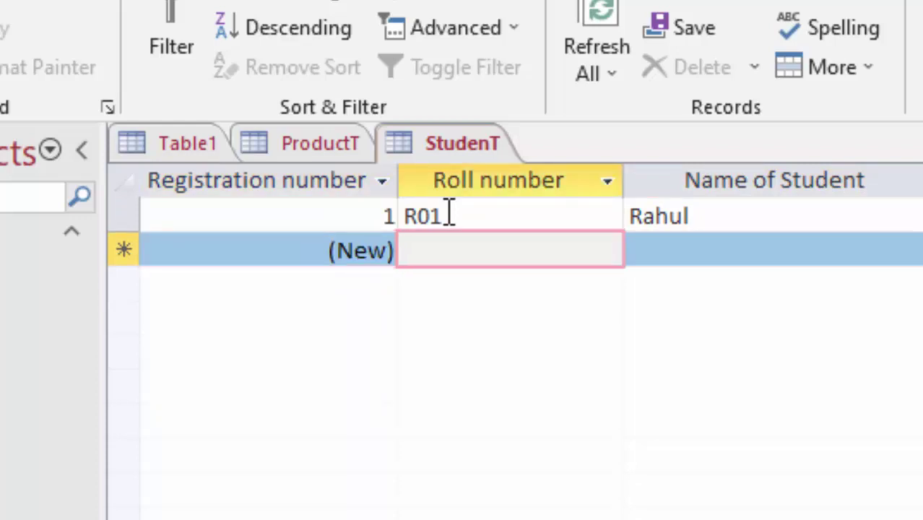
pyautogui.write('R')
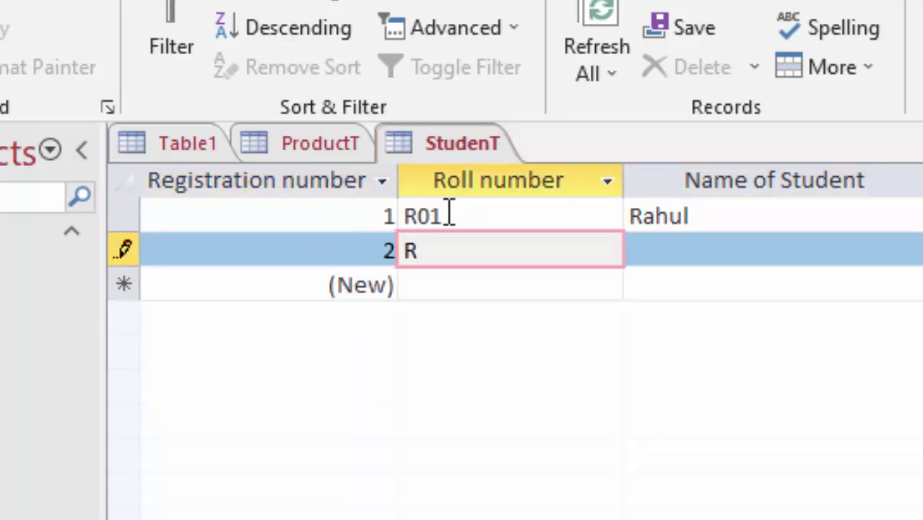
pyautogui.write('01')
pyautogui.press('Tab')
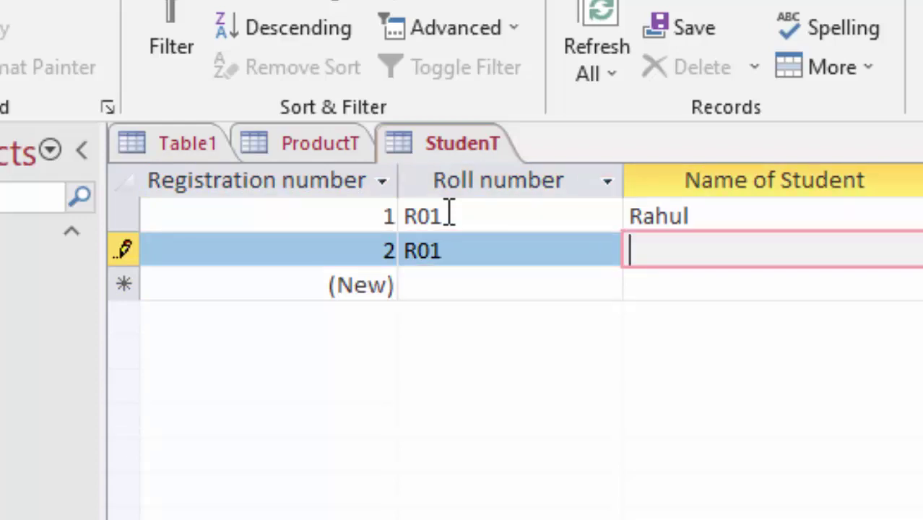
pyautogui.write('Su')
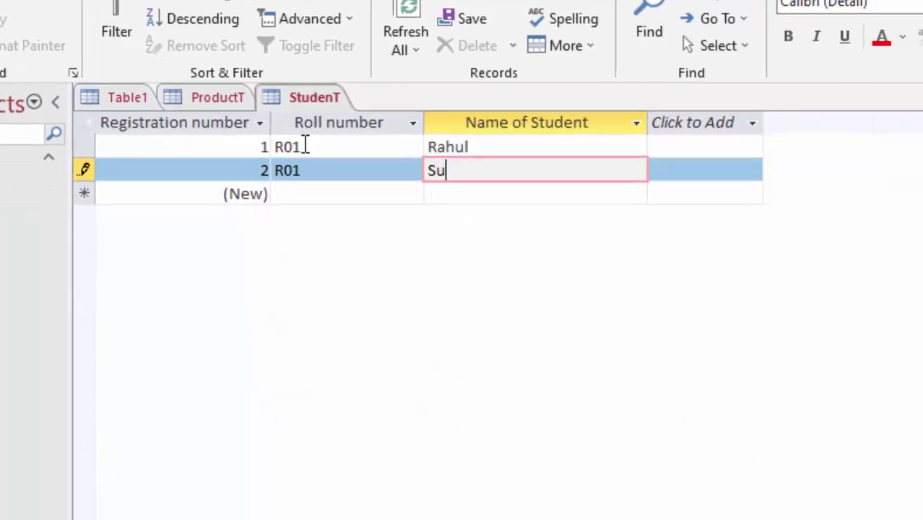
pyautogui.write('raj')
pyautogui.press('Tab')
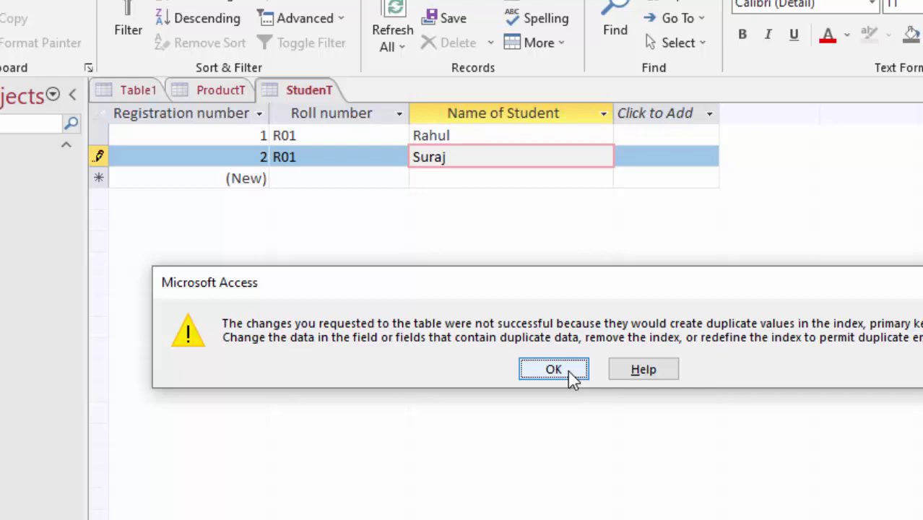
# Dismiss the duplicate error and change record 2's roll number to R02.
pyautogui.click(570, 376)
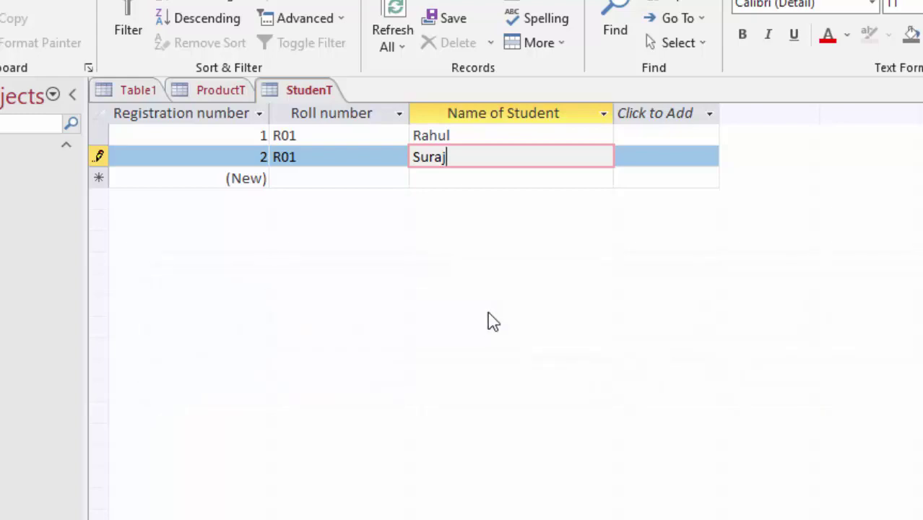
pyautogui.click(321, 158)
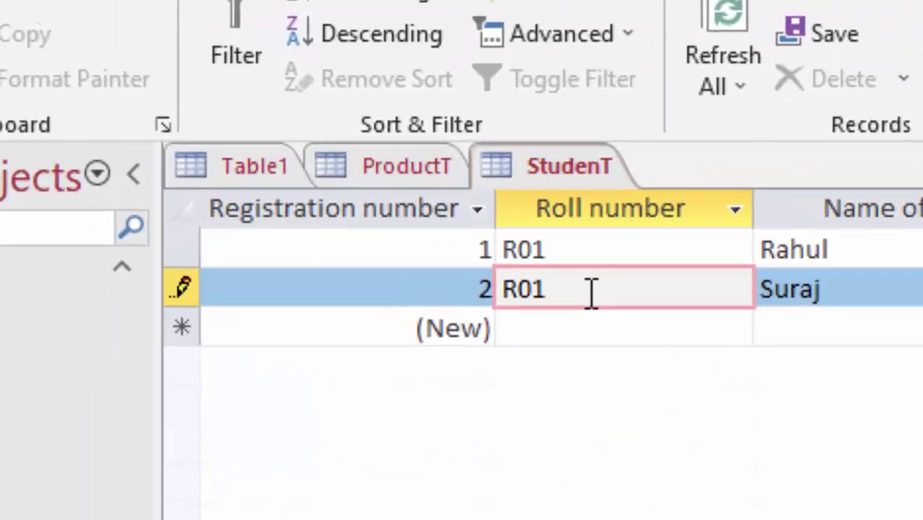
pyautogui.press('BackSpace')
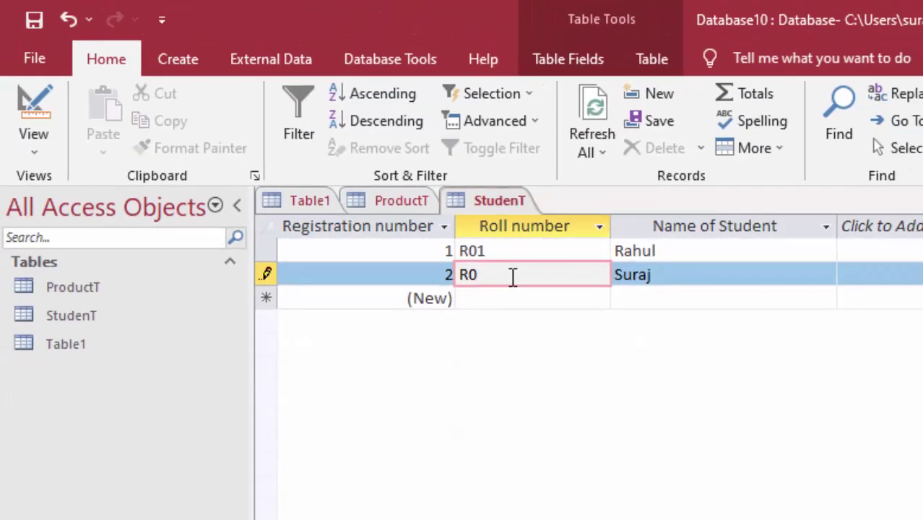
pyautogui.write('2')
pyautogui.press('Tab')
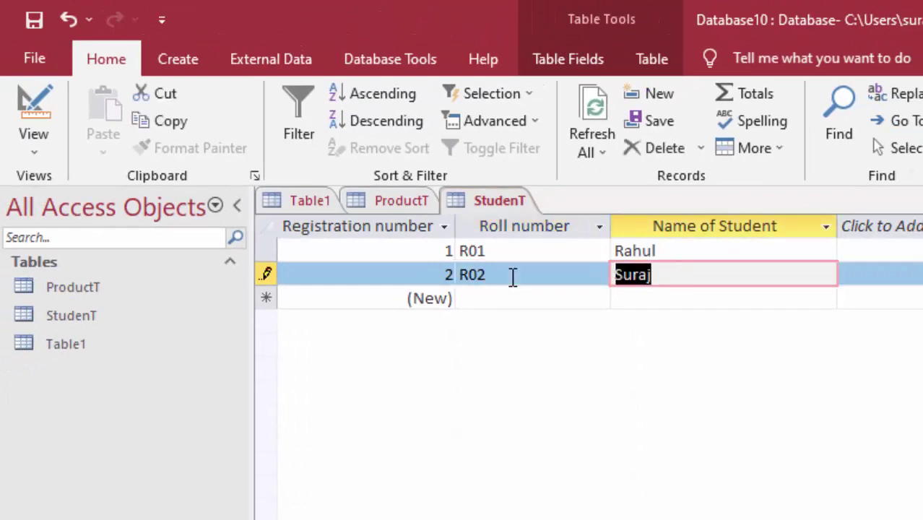
pyautogui.press('Tab')
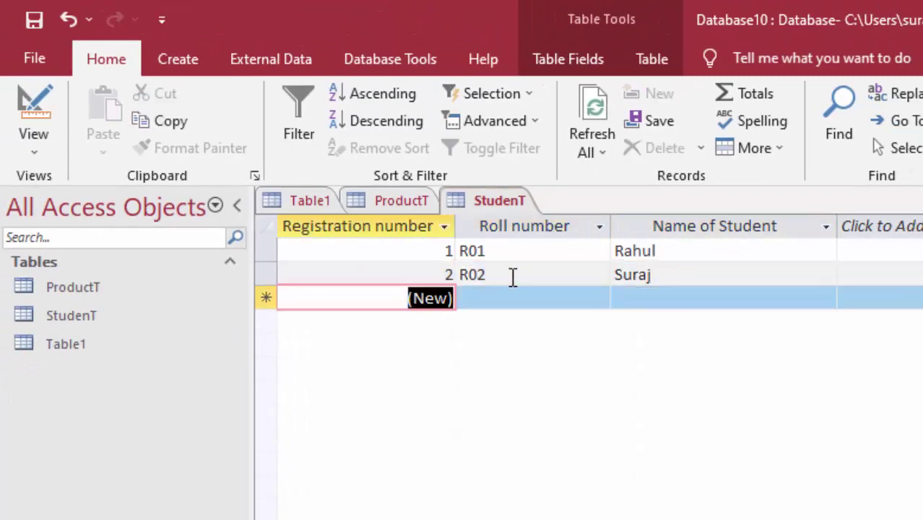
# Add a third student, correcting its duplicate roll number R02 to R03.
pyautogui.press('Tab')
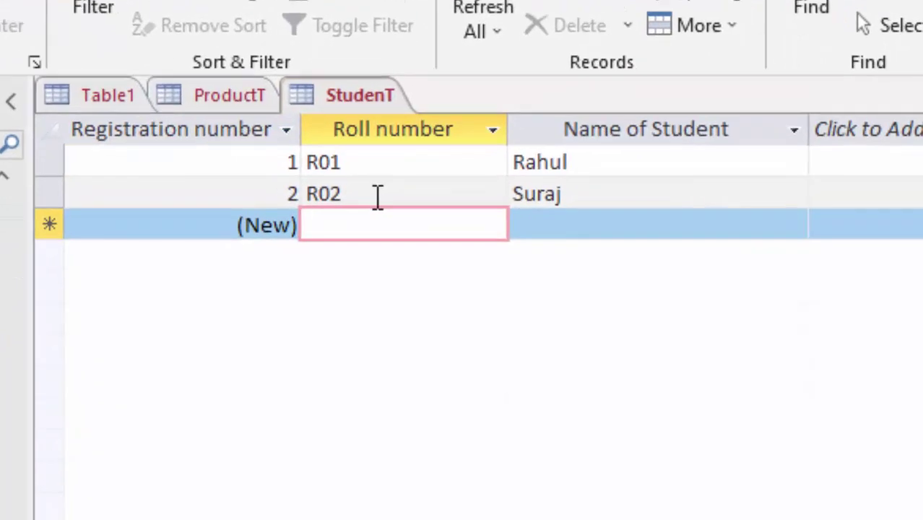
pyautogui.write('R0')
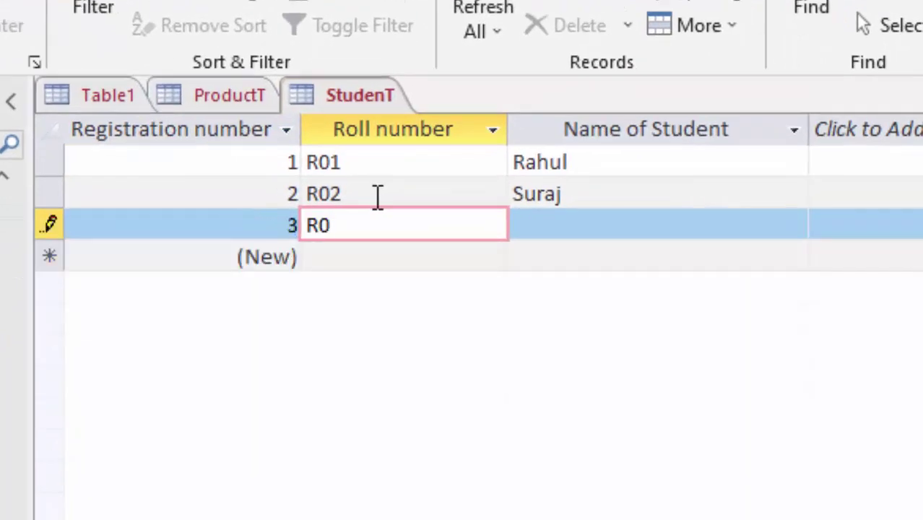
pyautogui.write('2')
pyautogui.press('Tab')
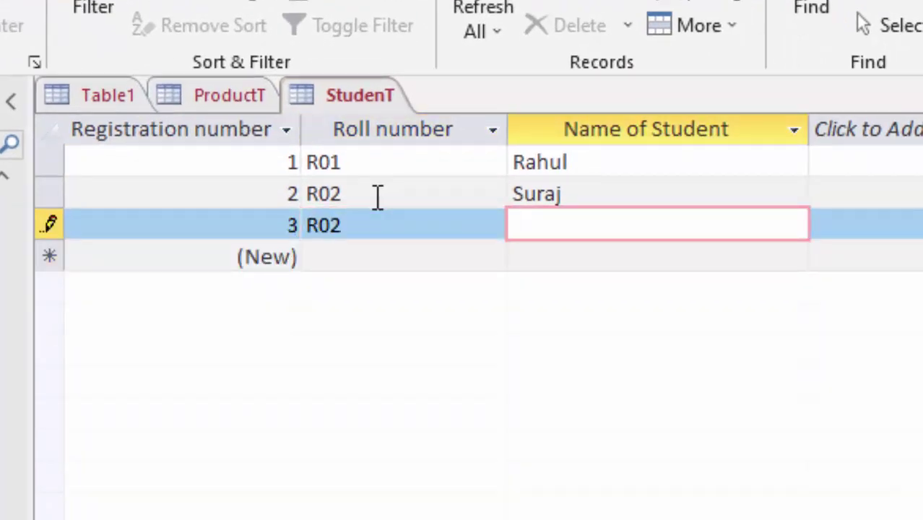
pyautogui.write('Ri')
pyautogui.write('tesh')
pyautogui.press('Tab')
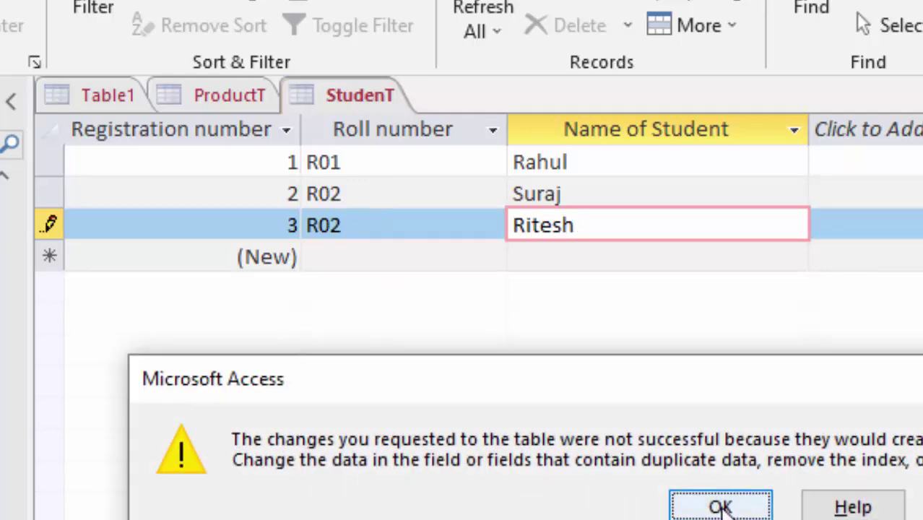
pyautogui.click(720, 505)
pyautogui.click(373, 223)
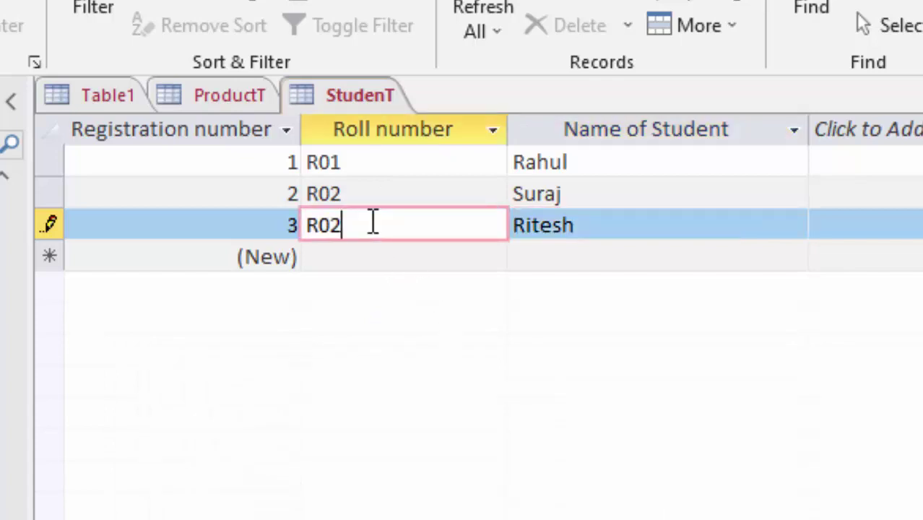
pyautogui.press('BackSpace')
pyautogui.write('3')
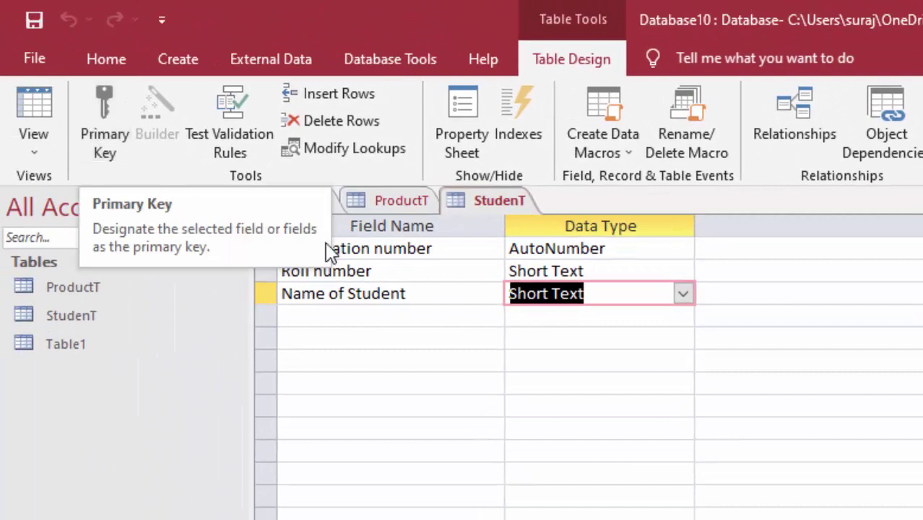
# Describe the Roll number field as 'Composite Key', then save the design and return to Datasheet View.
pyautogui.click(433, 247)
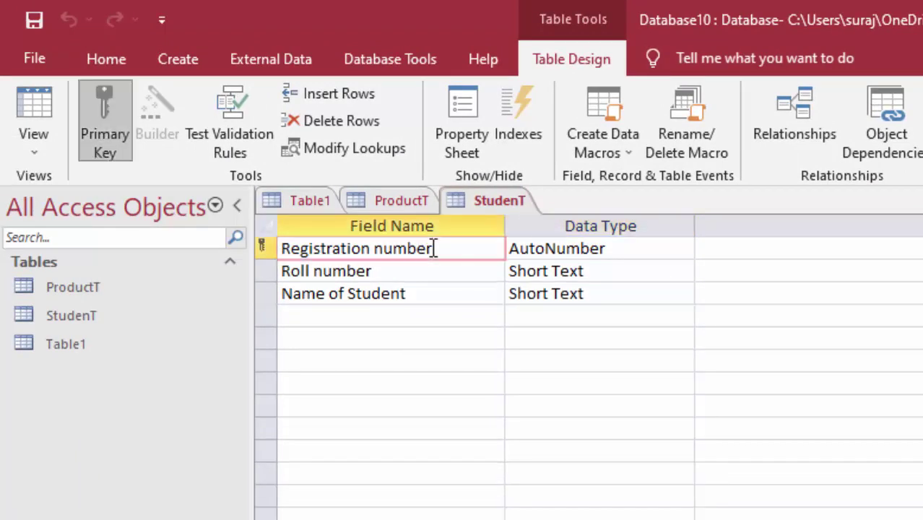
pyautogui.click(417, 271)
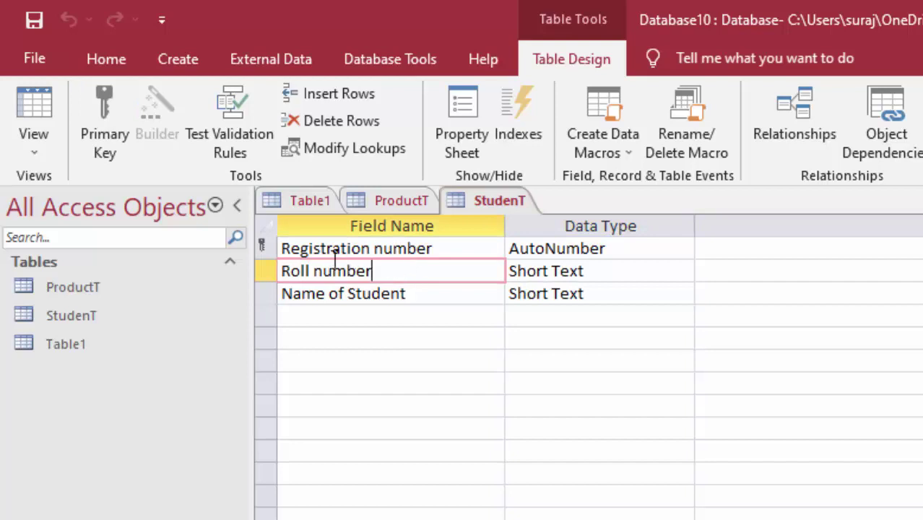
pyautogui.click(723, 271)
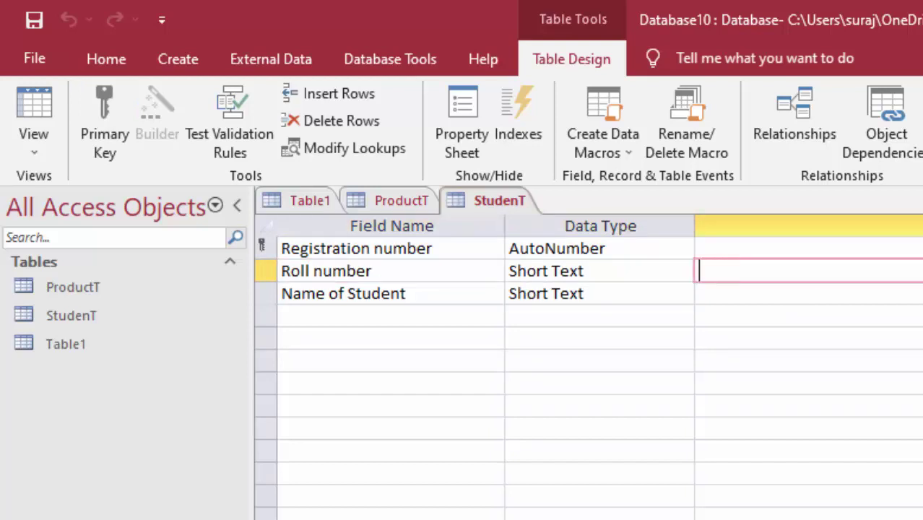
pyautogui.write('Co')
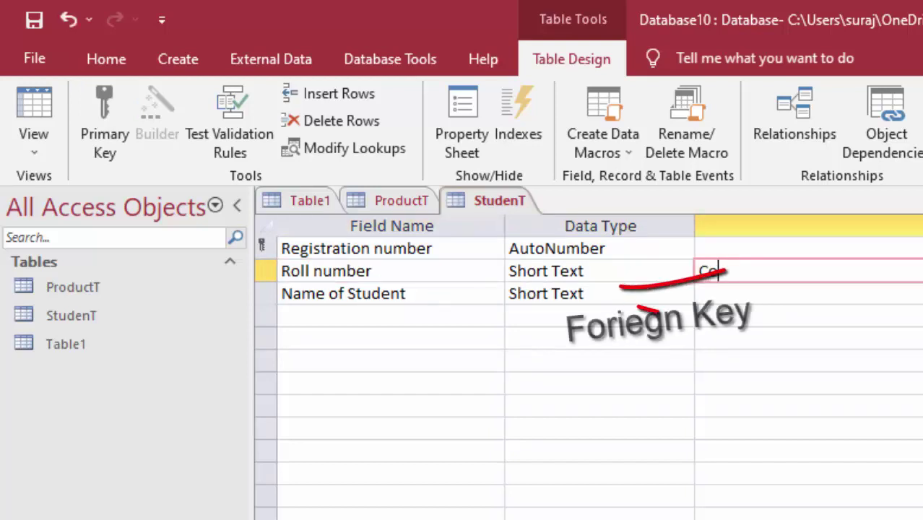
pyautogui.write('mposite Ke')
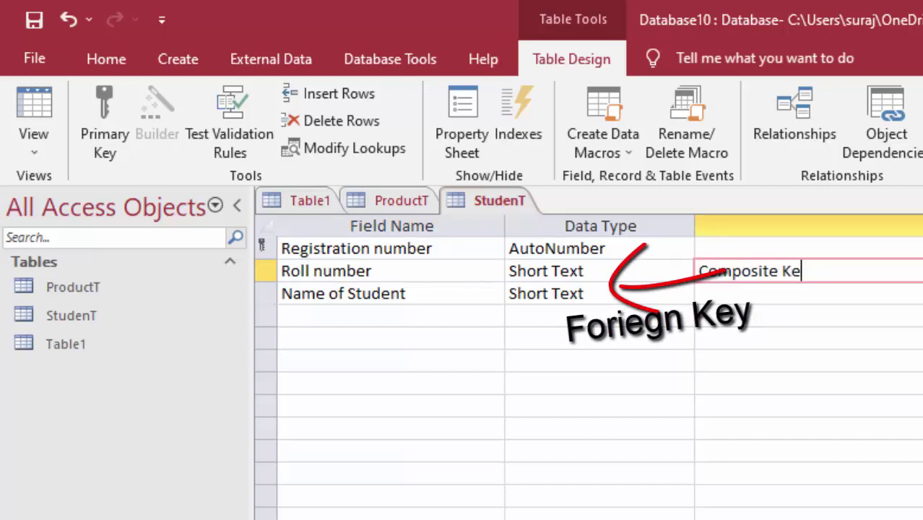
pyautogui.write('y')
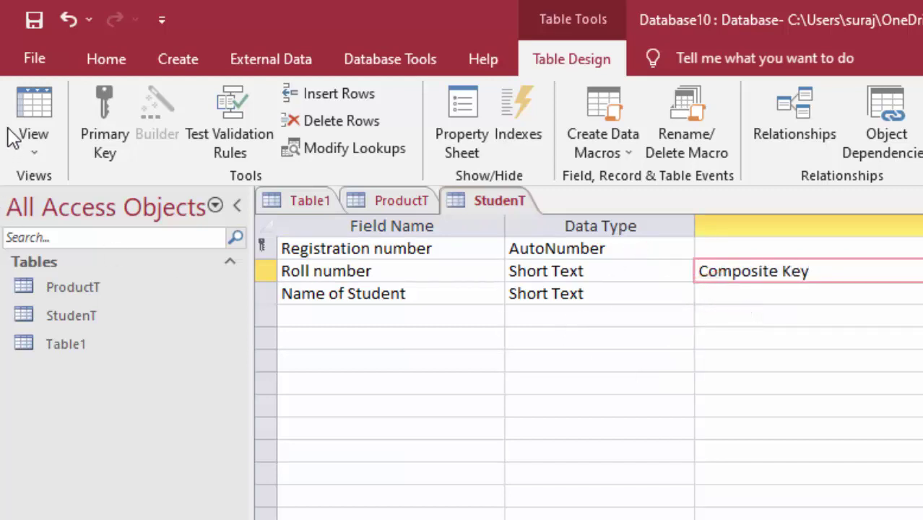
pyautogui.click(36, 128)
pyautogui.click(663, 444)
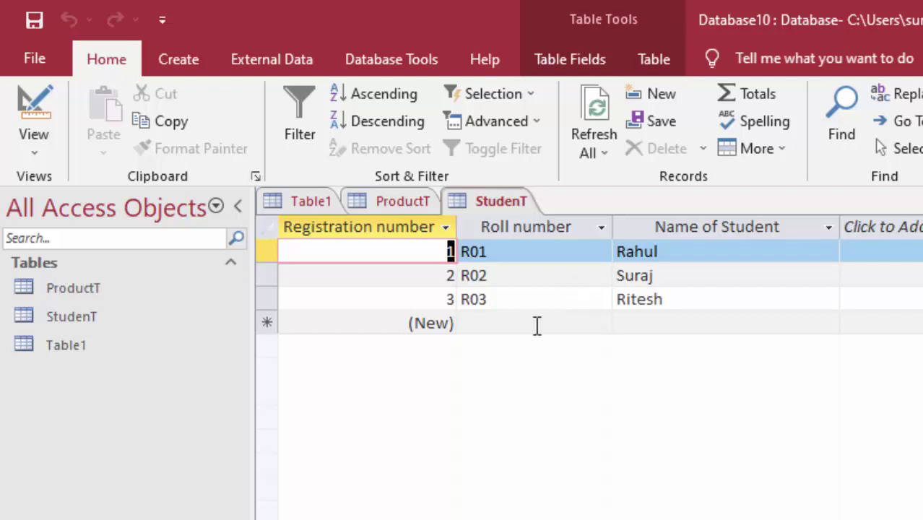
# Select record 2 in the StudenT datasheet.
pyautogui.click(397, 281)
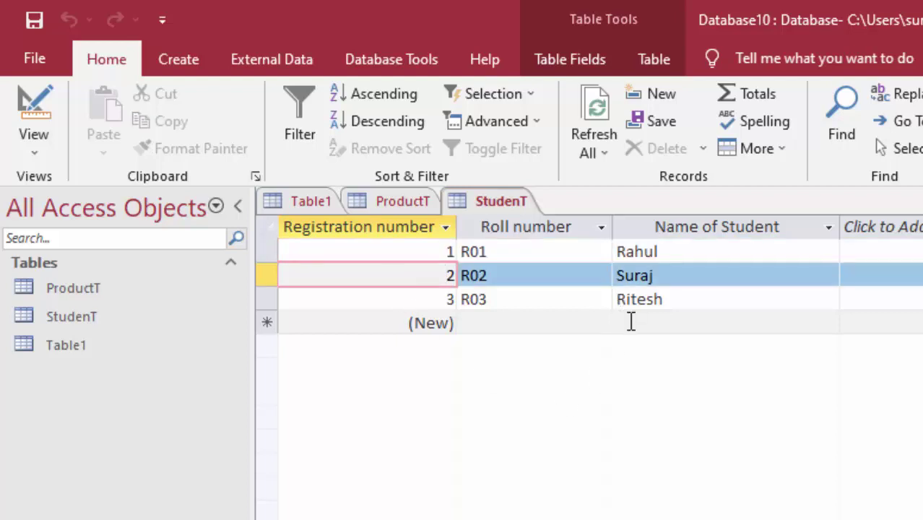